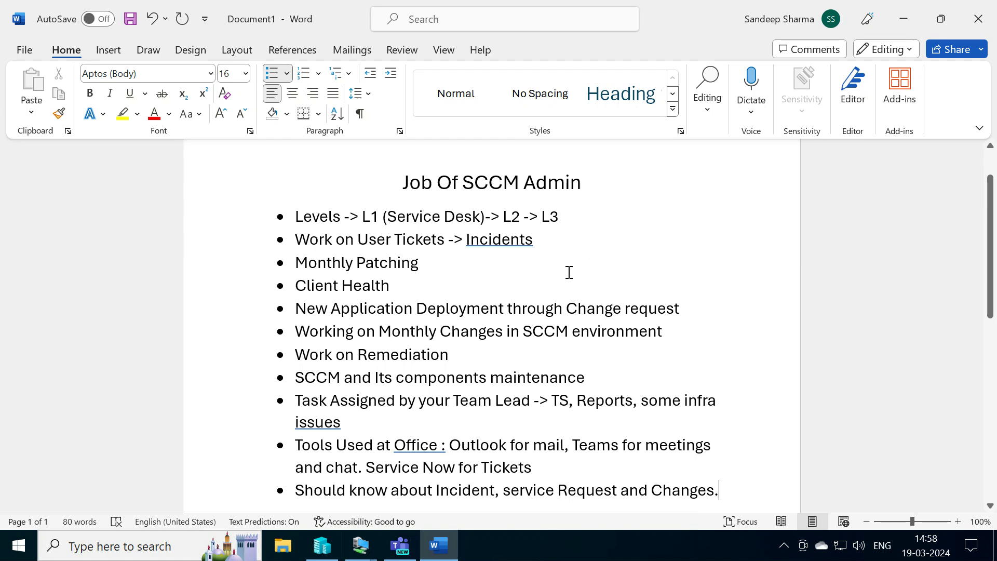
Place the cursor after L3 and switch to the SCCM virtual machine session.
{"action": "scroll", "coordinate": [570, 273], "scroll_direction": "down", "scroll_amount": 1}
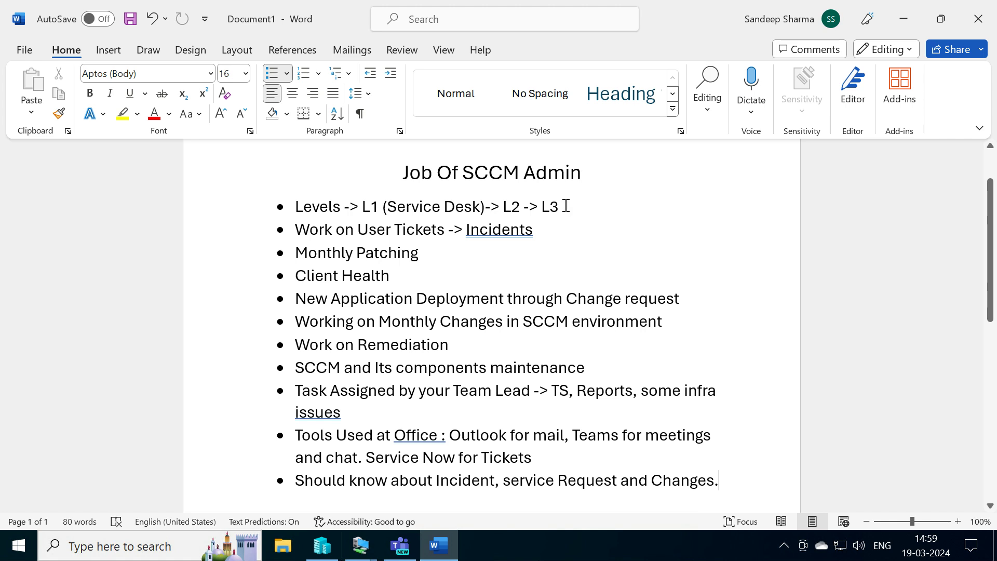
{"action": "left_click", "coordinate": [566, 206]}
{"action": "left_click", "coordinate": [363, 552]}
{"action": "left_click", "coordinate": [396, 482]}
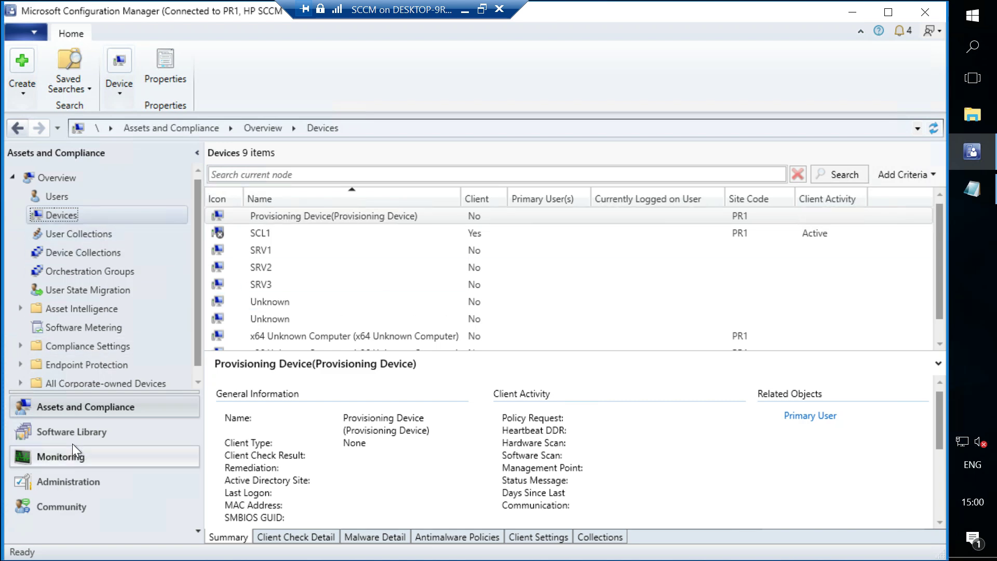
Show the Applications list under Software Library > Application Management in the SCCM console.
{"action": "left_click", "coordinate": [70, 434]}
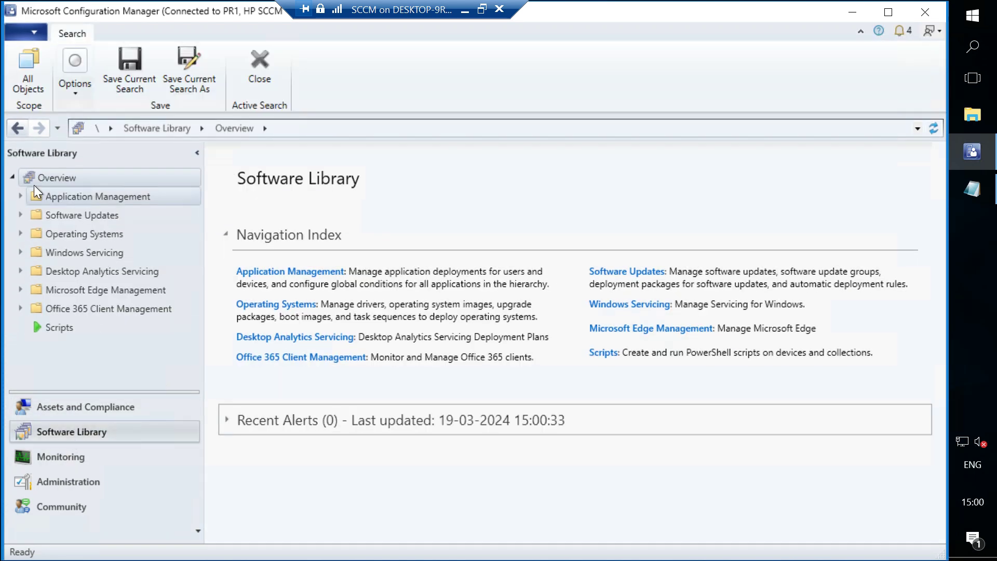
{"action": "left_click", "coordinate": [18, 196]}
{"action": "left_click", "coordinate": [49, 212]}
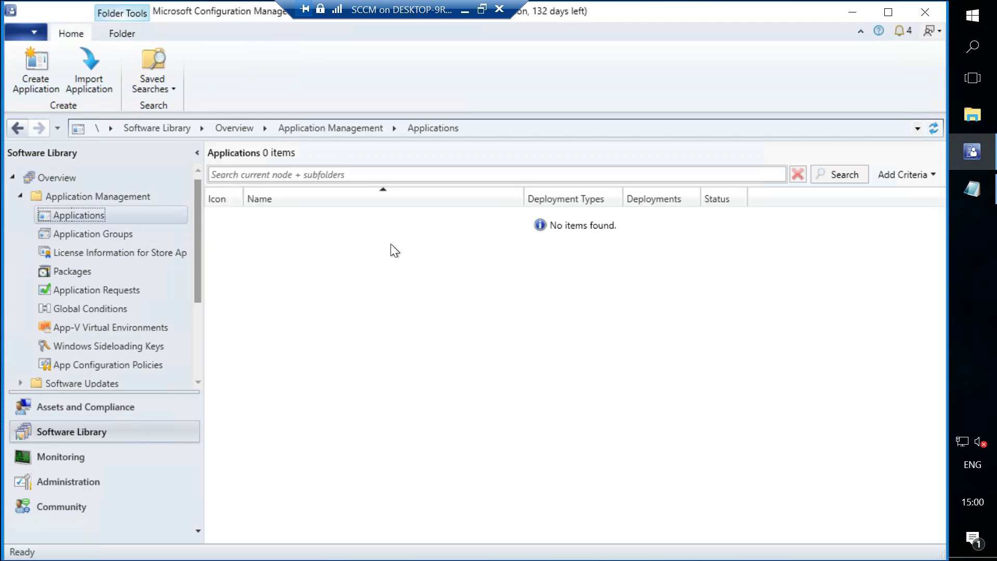
Back in Word, select 'Incidents' in the second bullet and bring up the Windows Start menu.
{"action": "left_click", "coordinate": [465, 11]}
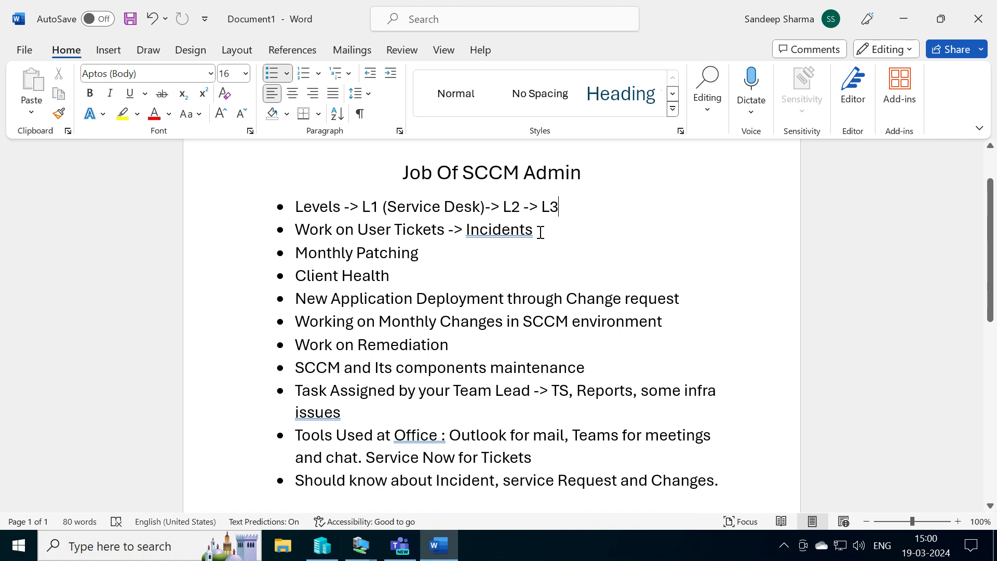
{"action": "double_click", "coordinate": [514, 233]}
{"action": "left_click", "coordinate": [10, 548]}
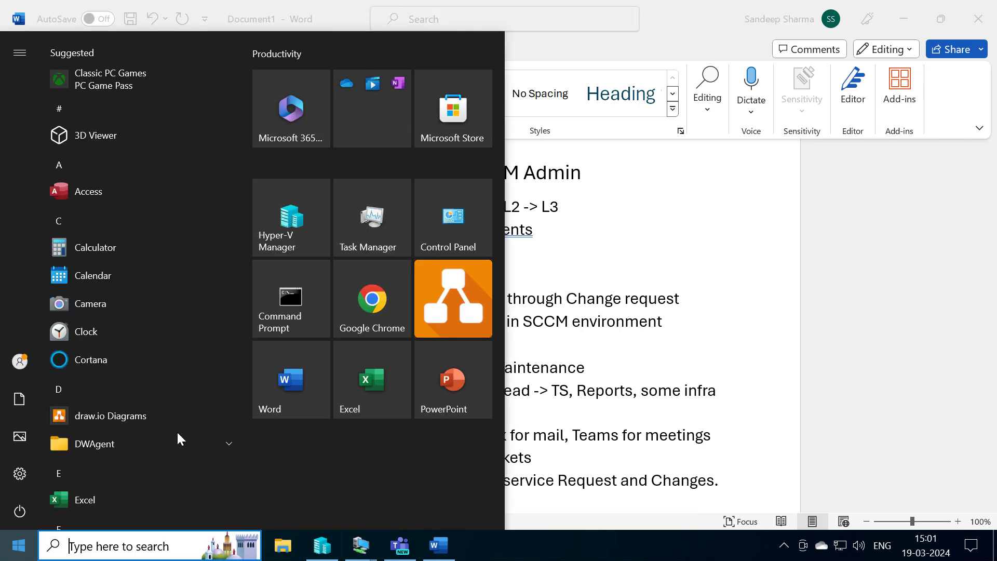
Launch Chrome and search Google for 'service now ticketing tool' in a new tab.
{"action": "left_click", "coordinate": [376, 304]}
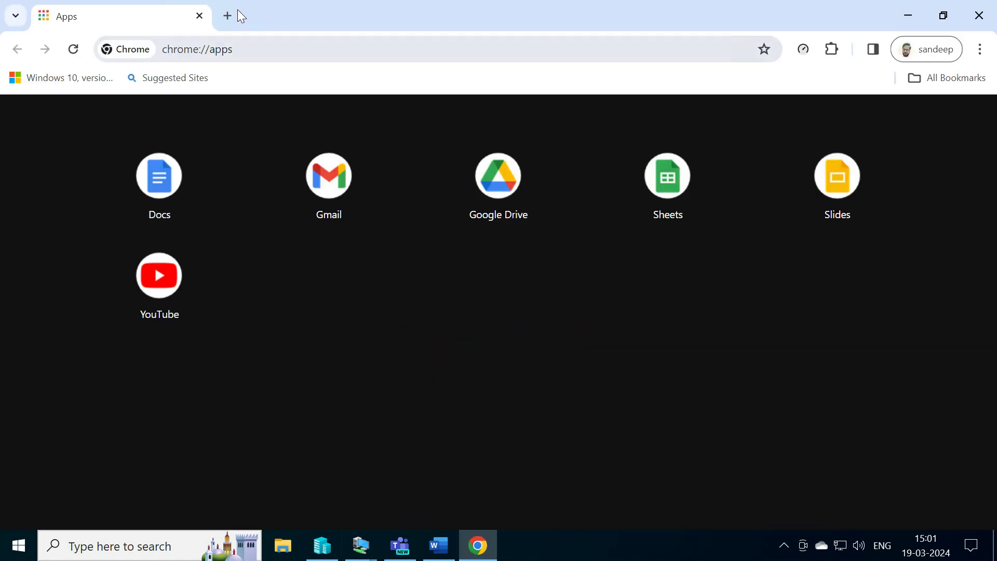
{"action": "left_click", "coordinate": [228, 16]}
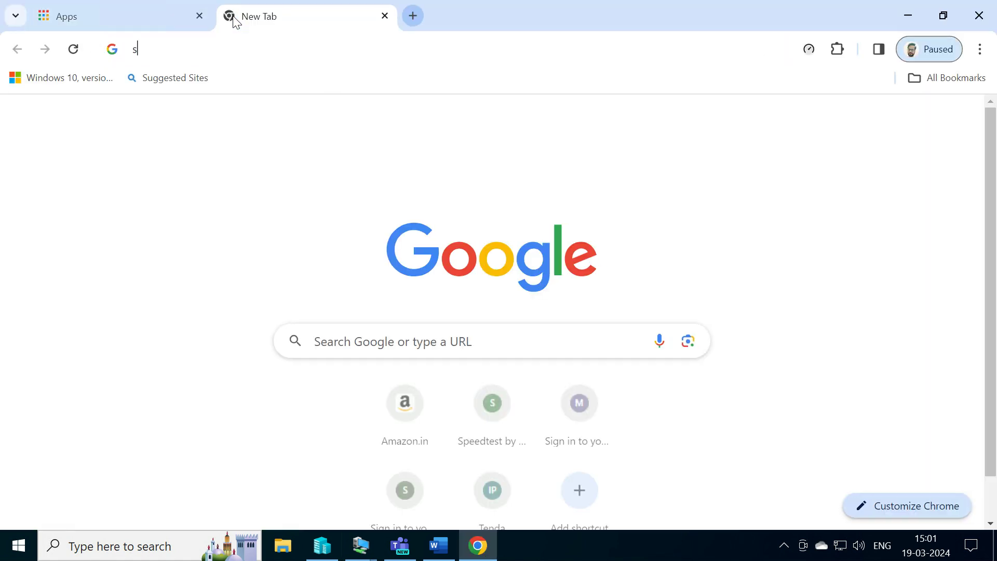
{"action": "type", "text": "service"}
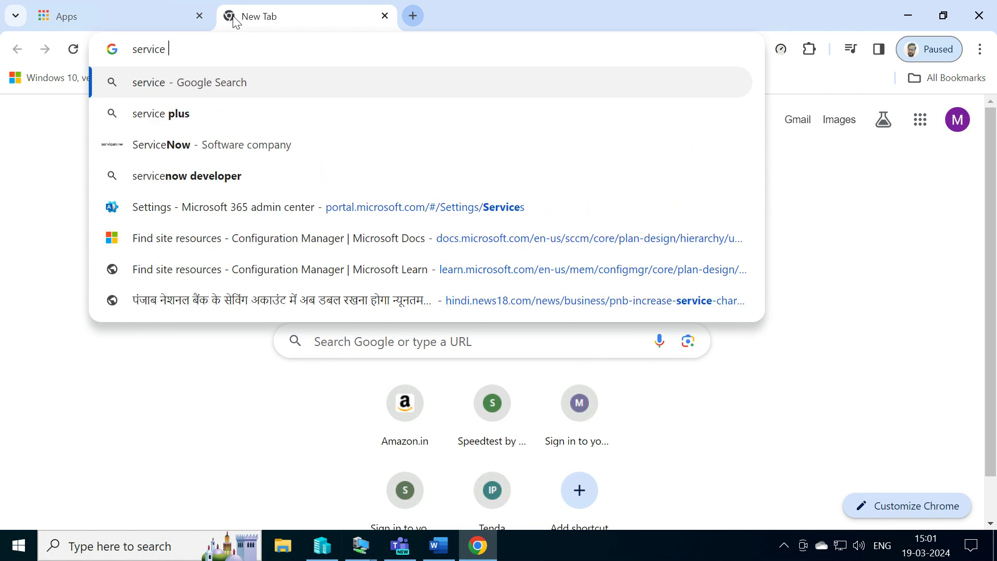
{"action": "type", "text": " no"}
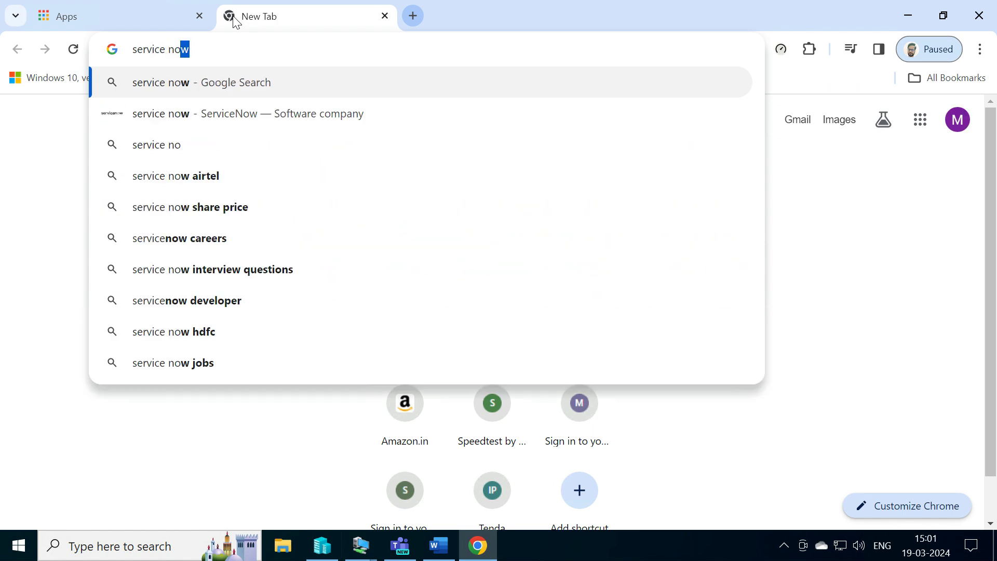
{"action": "type", "text": "w ticket"}
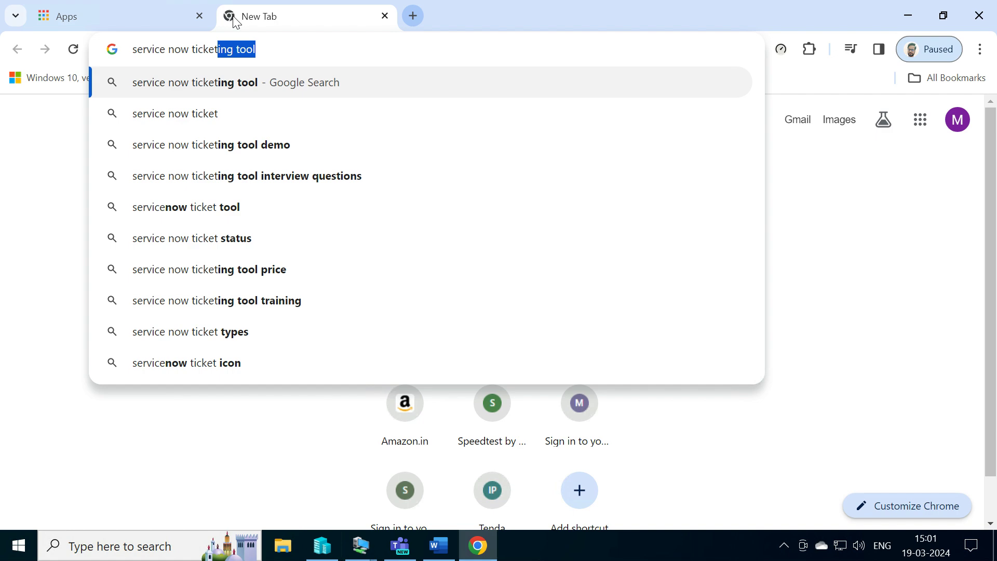
{"action": "key", "text": "Right"}
{"action": "key", "text": "Return"}
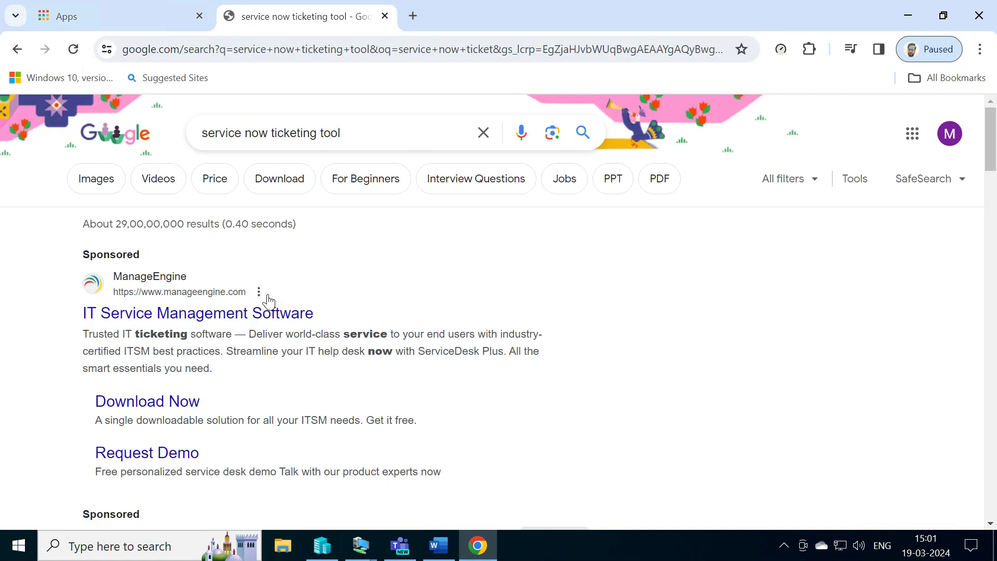
Switch to image results and preview the Tutorialspoint 'ServiceNow - Quick Guide' image.
{"action": "left_click", "coordinate": [97, 188]}
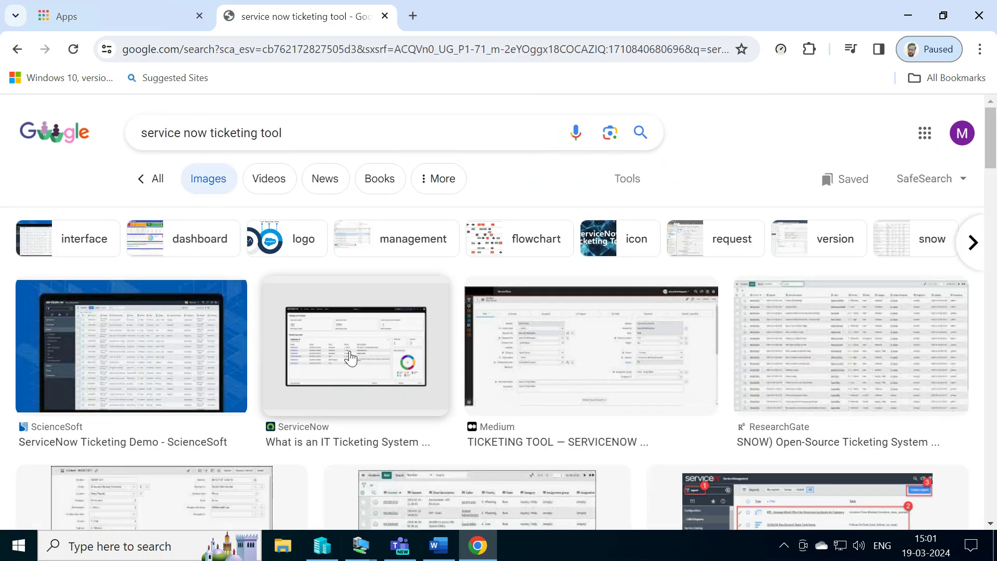
{"action": "scroll", "coordinate": [614, 401], "scroll_direction": "down", "scroll_amount": 2}
{"action": "left_click", "coordinate": [835, 275]}
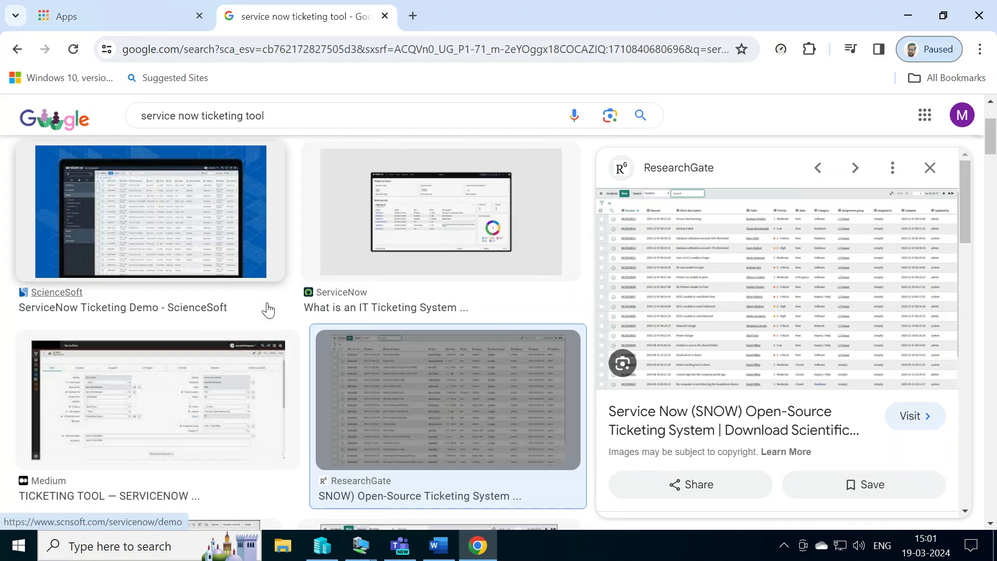
{"action": "scroll", "coordinate": [268, 310], "scroll_direction": "down", "scroll_amount": 6}
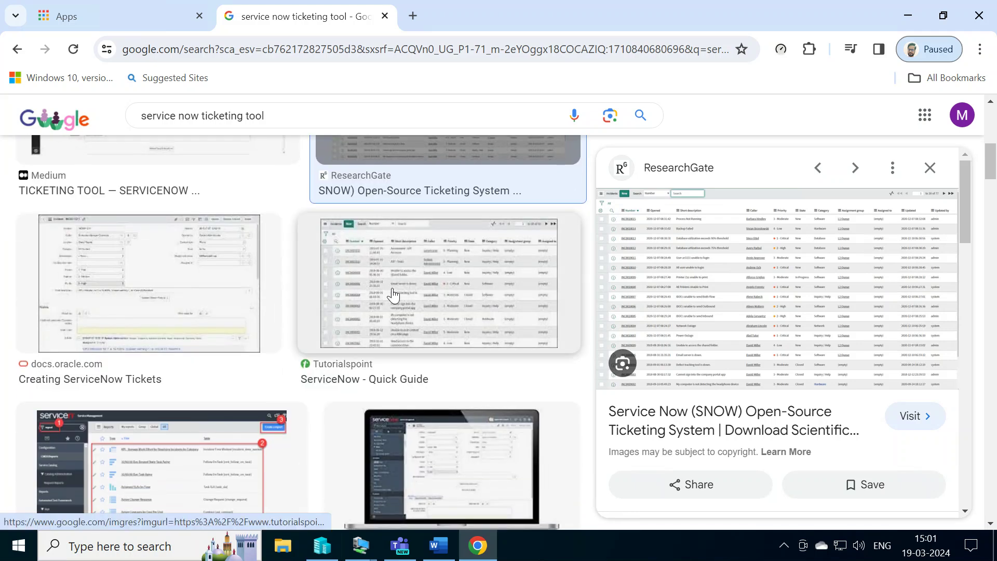
{"action": "left_click", "coordinate": [393, 295]}
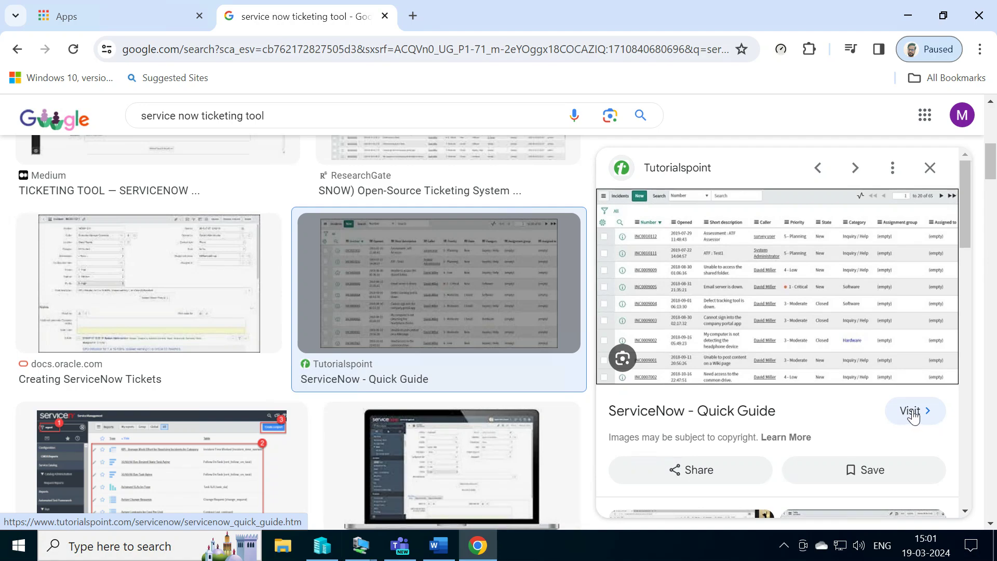
Open the Tutorialspoint ServiceNow - Quick Guide page and scroll through its content.
{"action": "left_click", "coordinate": [914, 413]}
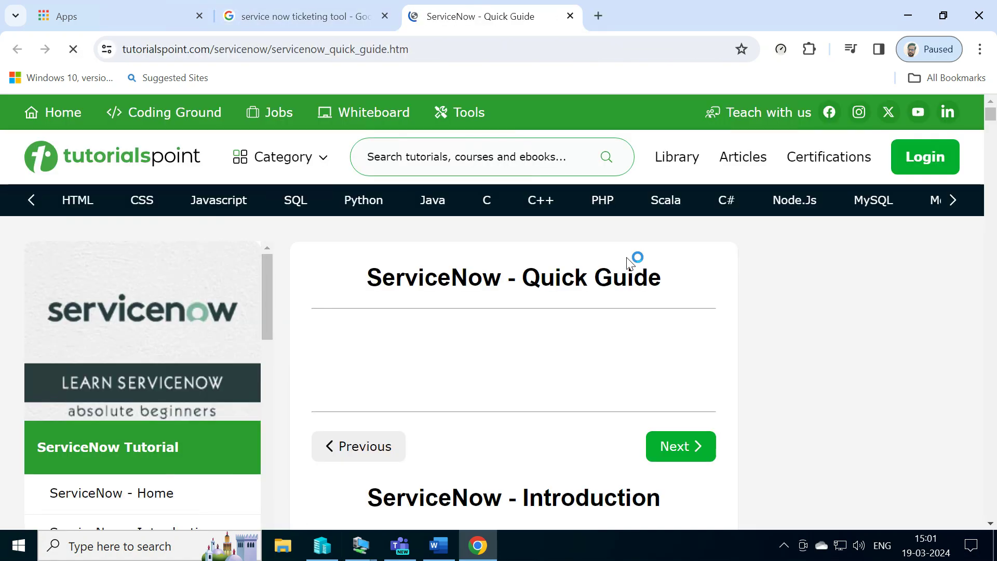
{"action": "scroll", "coordinate": [459, 336], "scroll_direction": "down", "scroll_amount": 10}
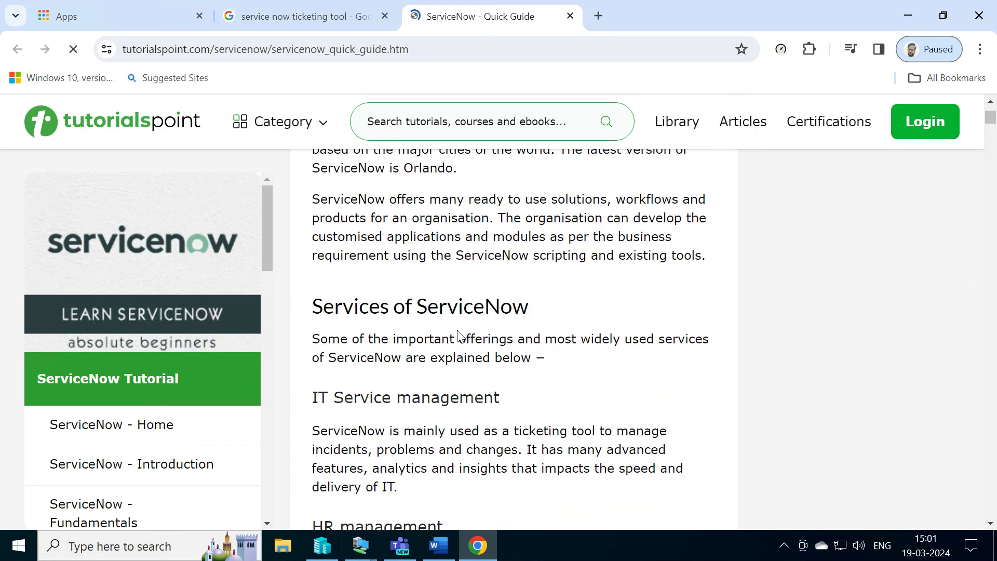
{"action": "scroll", "coordinate": [458, 336], "scroll_direction": "down", "scroll_amount": 17}
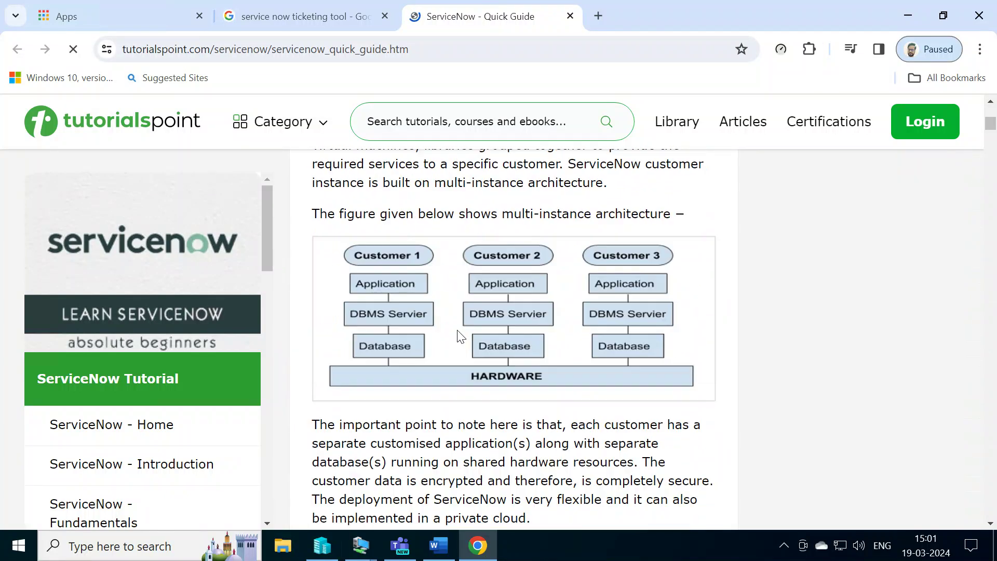
{"action": "scroll", "coordinate": [459, 336], "scroll_direction": "down", "scroll_amount": 12}
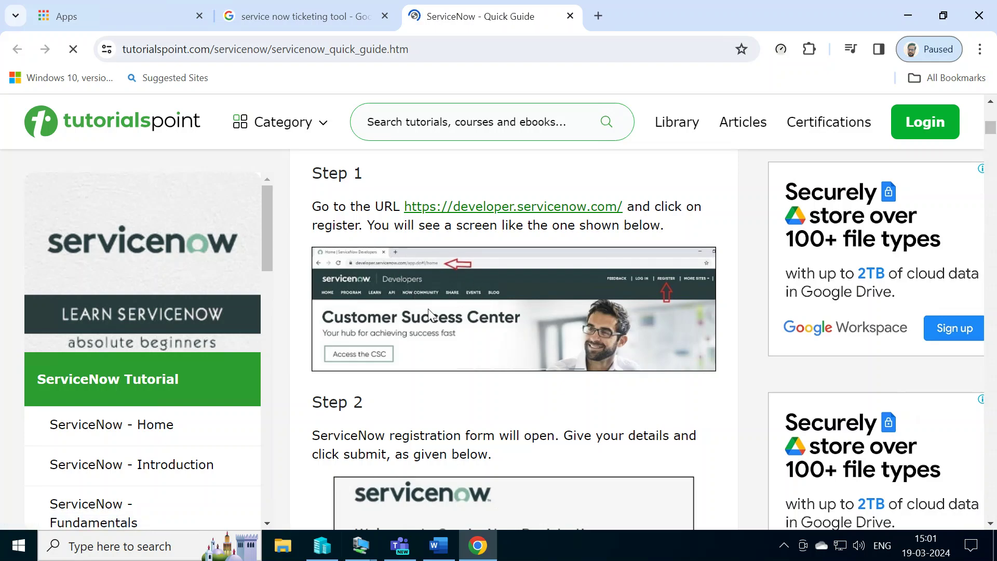
{"action": "scroll", "coordinate": [428, 311], "scroll_direction": "down", "scroll_amount": 15}
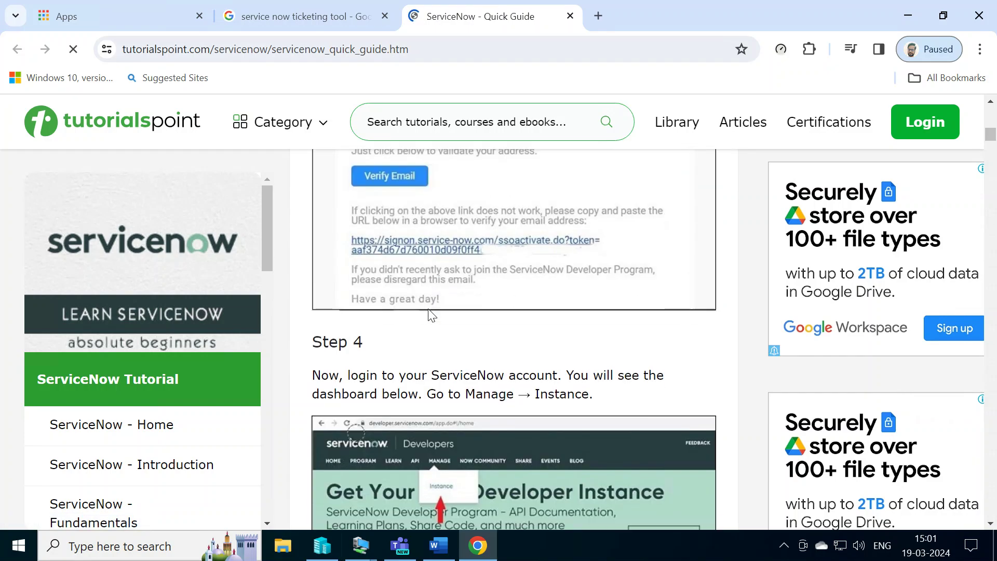
{"action": "scroll", "coordinate": [429, 312], "scroll_direction": "down", "scroll_amount": 12}
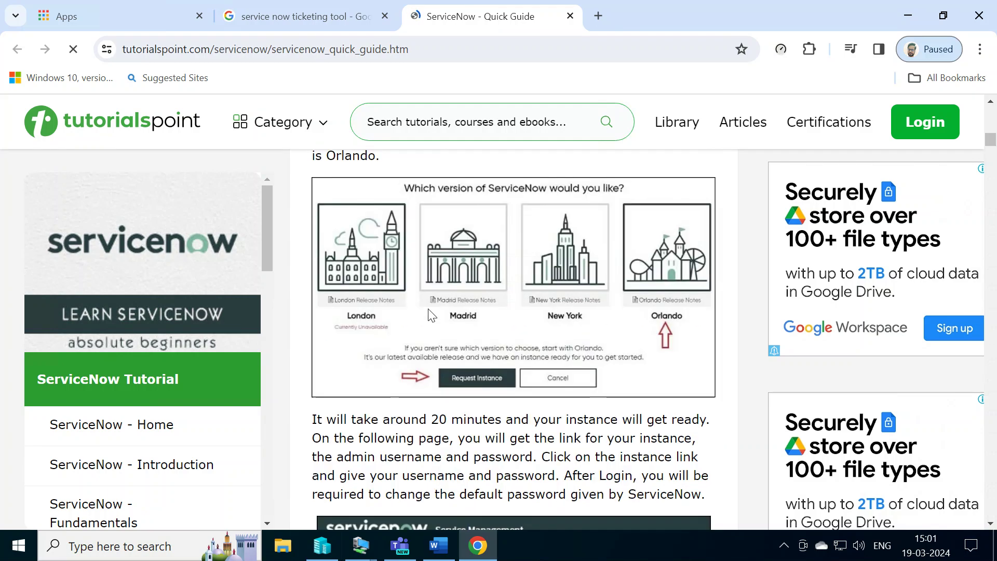
{"action": "scroll", "coordinate": [429, 316], "scroll_direction": "down", "scroll_amount": 12}
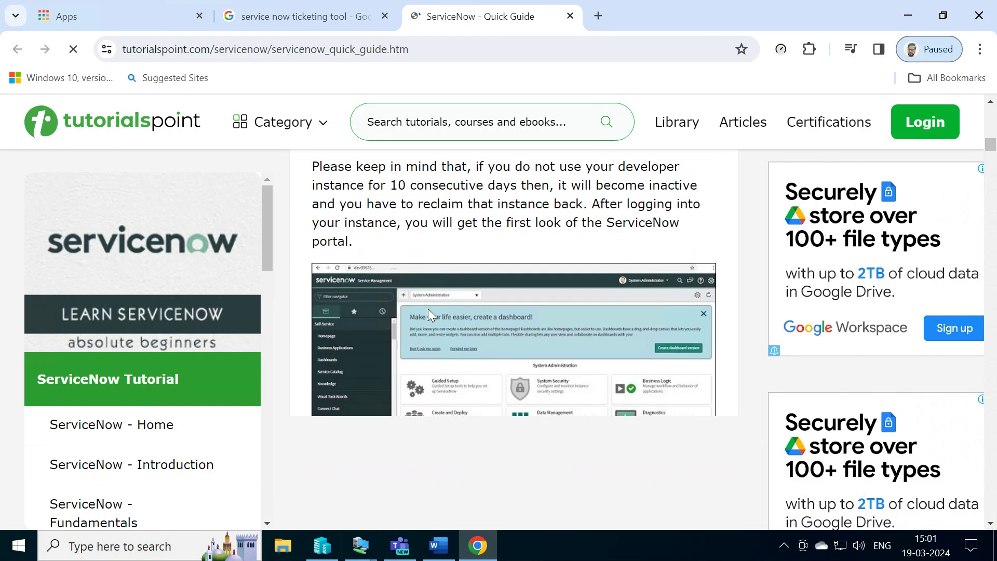
{"action": "scroll", "coordinate": [428, 309], "scroll_direction": "down", "scroll_amount": 3}
{"action": "scroll", "coordinate": [428, 310], "scroll_direction": "up", "scroll_amount": 2}
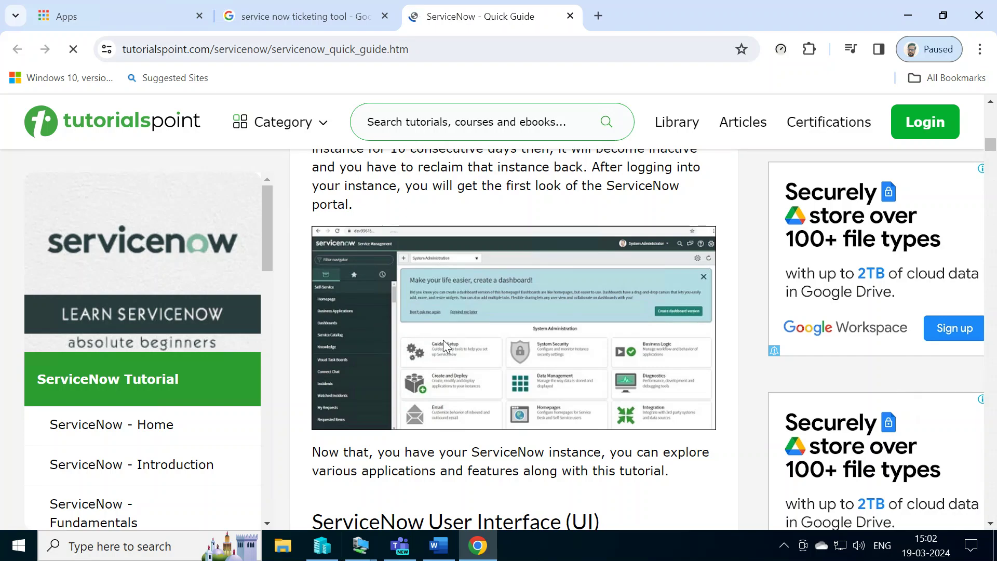
Scroll to the incidents list screenshot and bring up its context menu.
{"action": "scroll", "coordinate": [443, 340], "scroll_direction": "down", "scroll_amount": 15}
{"action": "scroll", "coordinate": [443, 340], "scroll_direction": "down", "scroll_amount": 5}
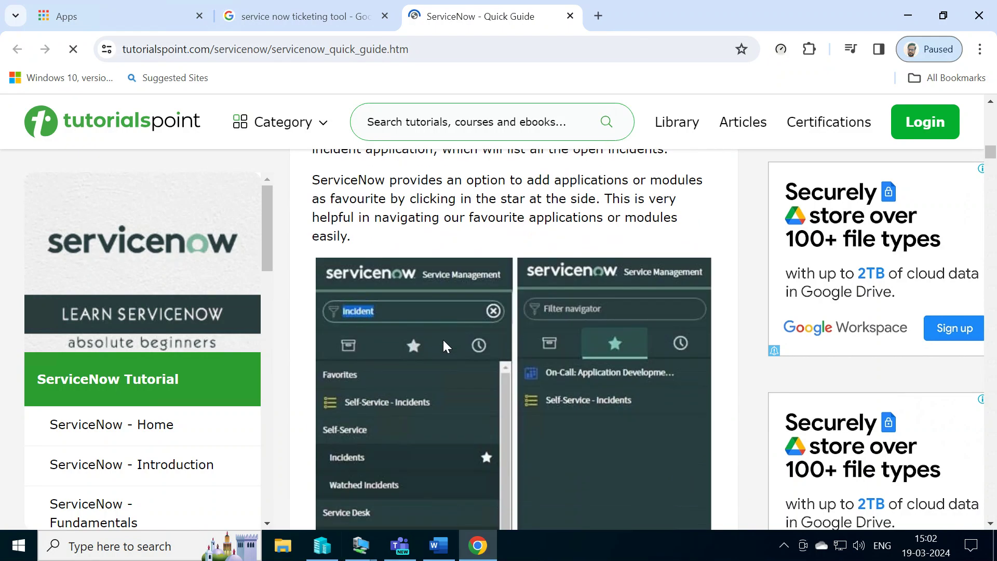
{"action": "scroll", "coordinate": [443, 340], "scroll_direction": "down", "scroll_amount": 5}
{"action": "scroll", "coordinate": [392, 292], "scroll_direction": "up", "scroll_amount": 1}
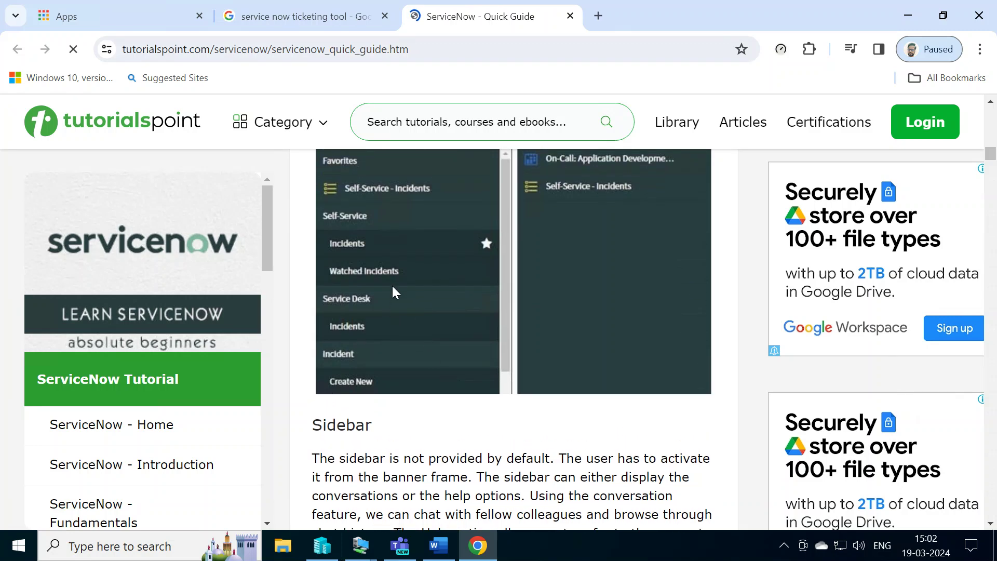
{"action": "scroll", "coordinate": [378, 276], "scroll_direction": "up", "scroll_amount": 1}
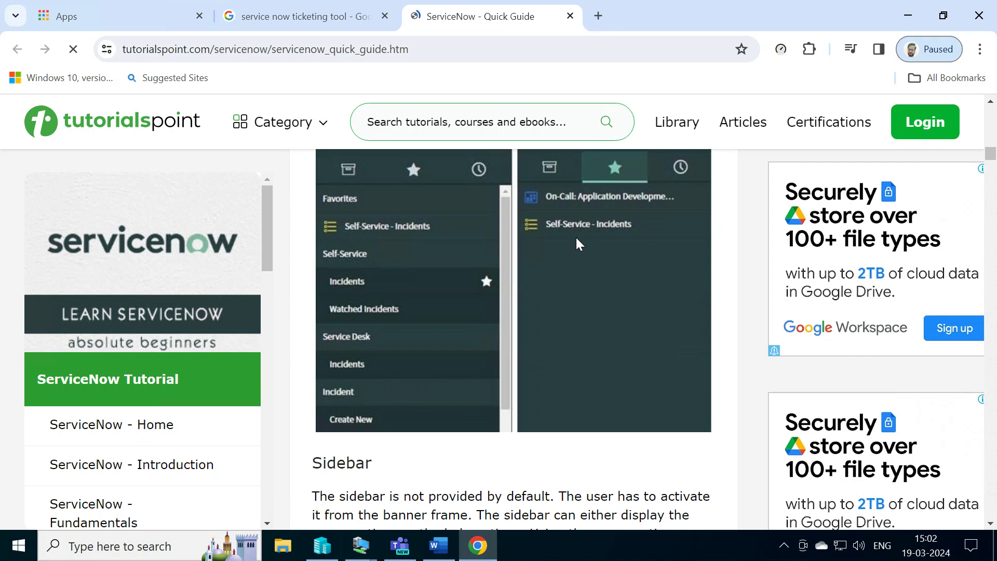
{"action": "scroll", "coordinate": [572, 249], "scroll_direction": "up", "scroll_amount": 1}
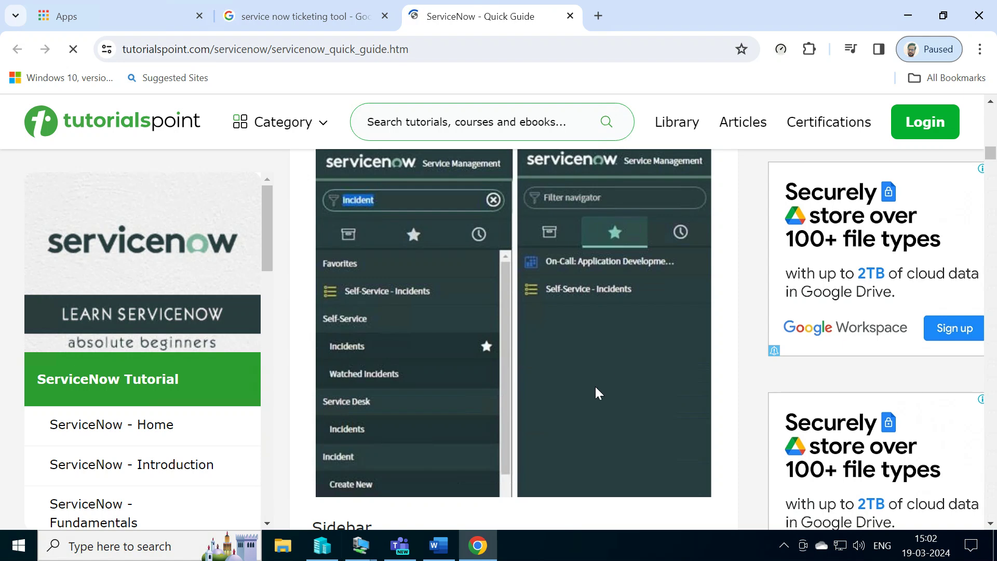
{"action": "scroll", "coordinate": [527, 389], "scroll_direction": "down", "scroll_amount": 1}
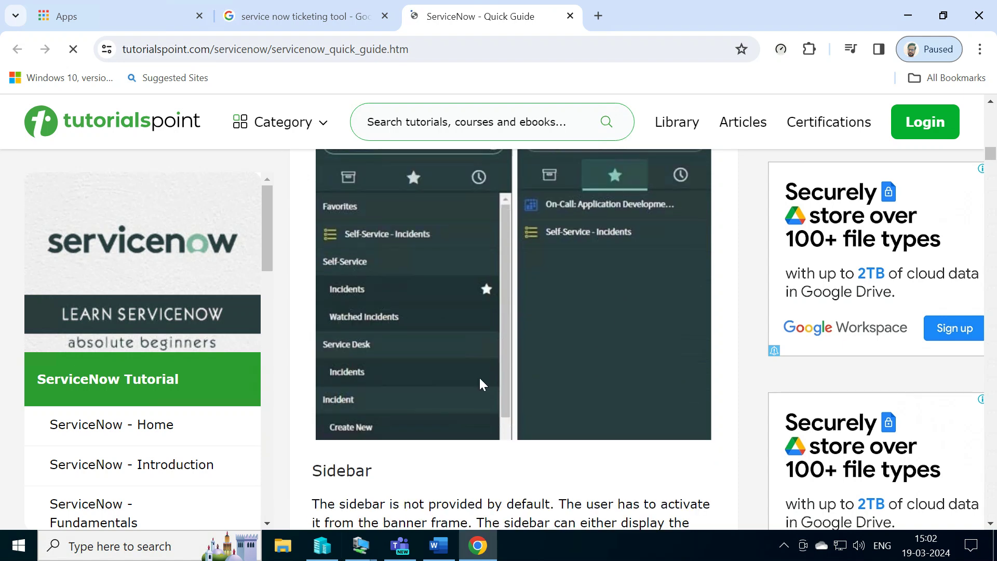
{"action": "scroll", "coordinate": [478, 376], "scroll_direction": "down", "scroll_amount": 4}
{"action": "scroll", "coordinate": [519, 351], "scroll_direction": "down", "scroll_amount": 3}
{"action": "scroll", "coordinate": [474, 420], "scroll_direction": "down", "scroll_amount": 5}
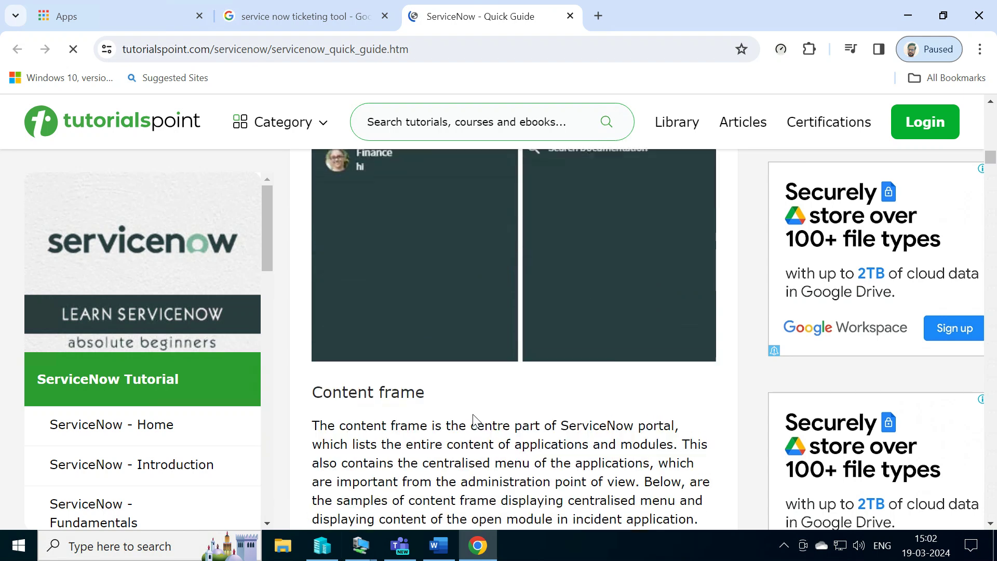
{"action": "scroll", "coordinate": [530, 378], "scroll_direction": "down", "scroll_amount": 6}
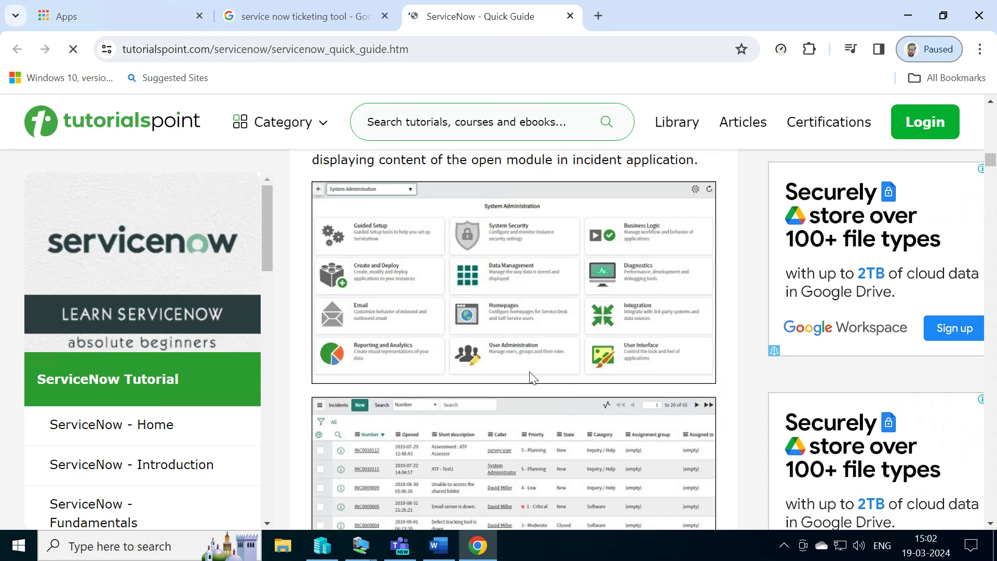
{"action": "scroll", "coordinate": [532, 378], "scroll_direction": "down", "scroll_amount": 2}
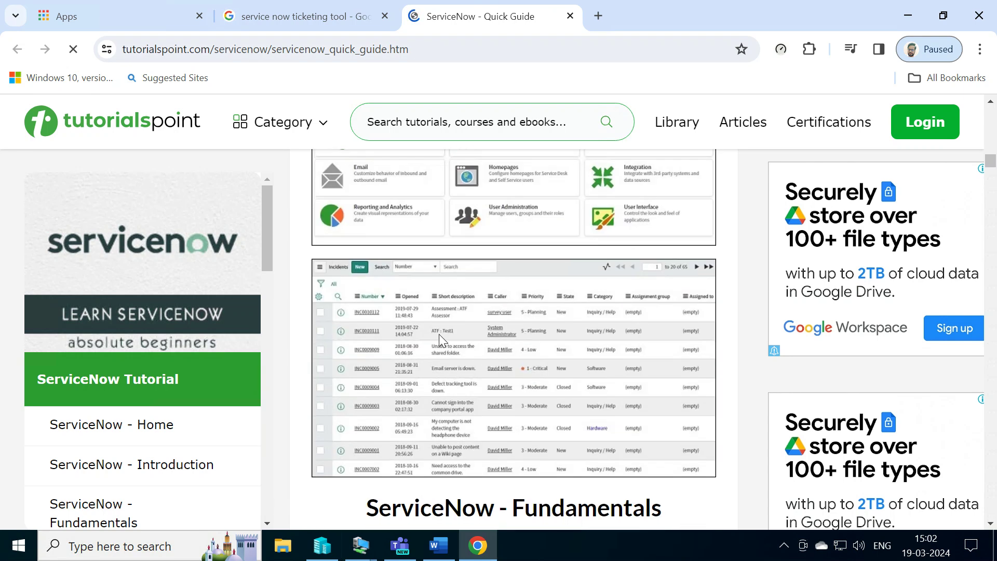
{"action": "right_click", "coordinate": [492, 334]}
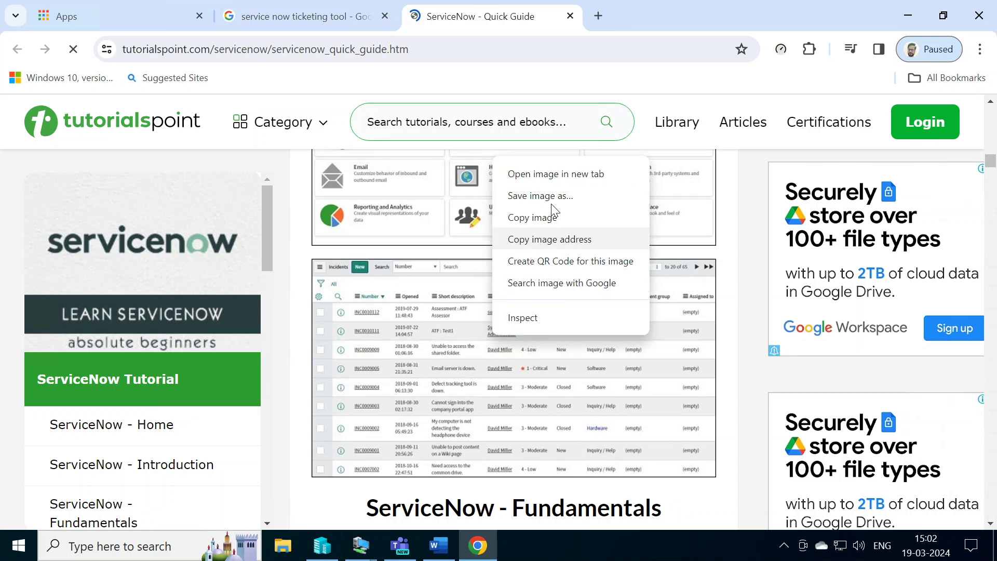
View content_frame1.jpg in its own tab zoomed to 175%, then bring Microsoft Teams forward.
{"action": "left_click", "coordinate": [562, 175]}
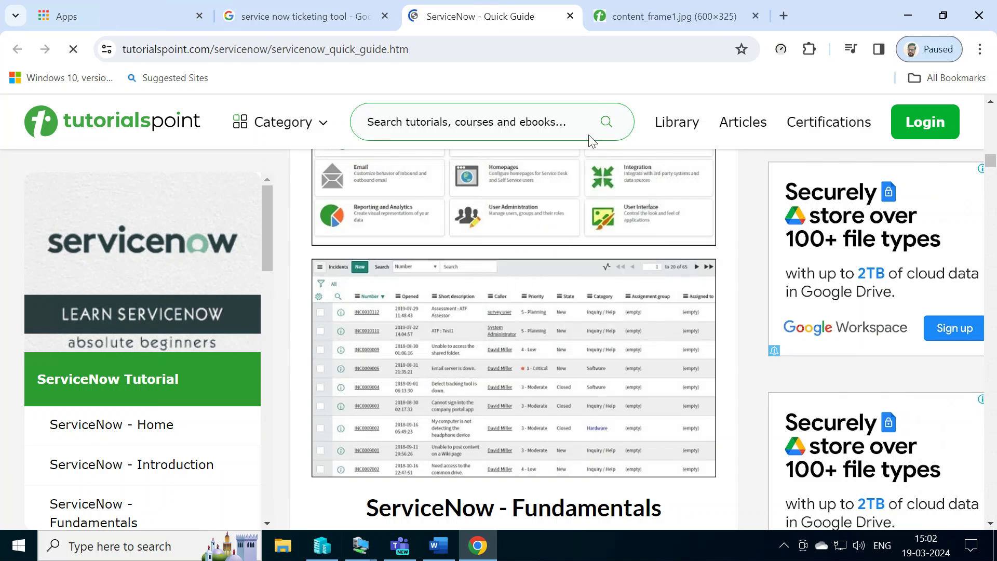
{"action": "left_click", "coordinate": [672, 14]}
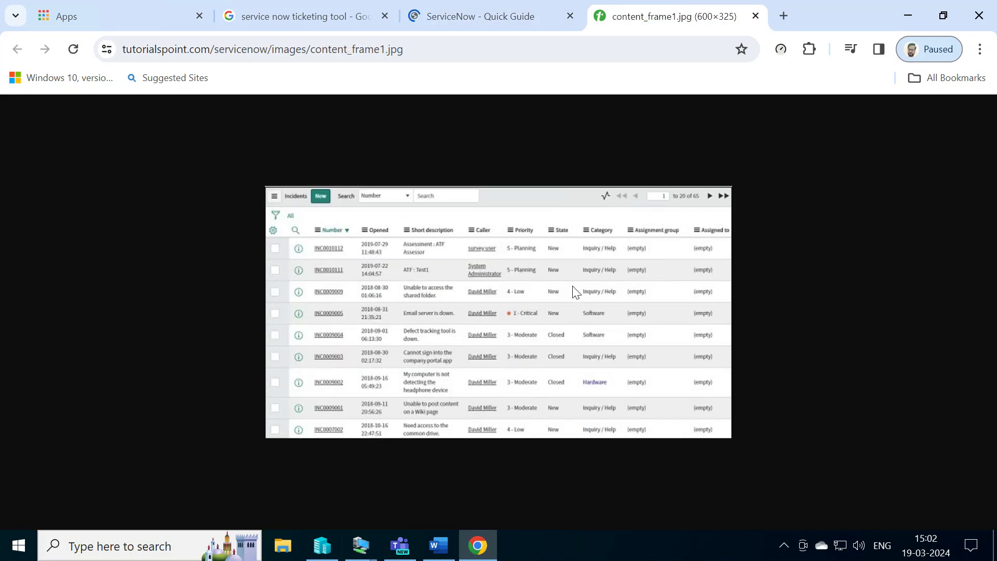
{"action": "scroll", "coordinate": [572, 286], "scroll_direction": "up", "scroll_amount": 5}
{"action": "scroll", "coordinate": [573, 286], "scroll_direction": "down", "scroll_amount": 1}
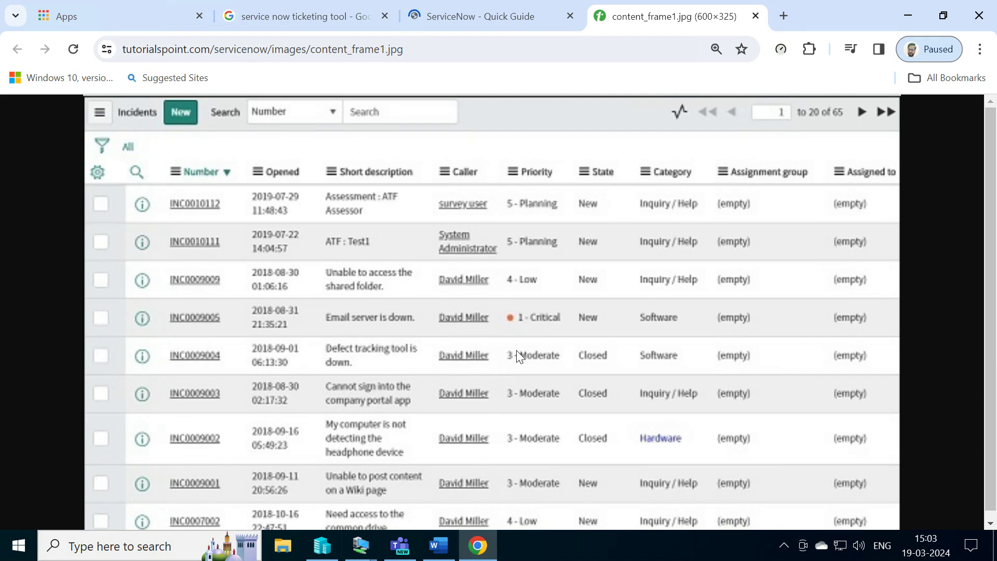
{"action": "left_click", "coordinate": [400, 550]}
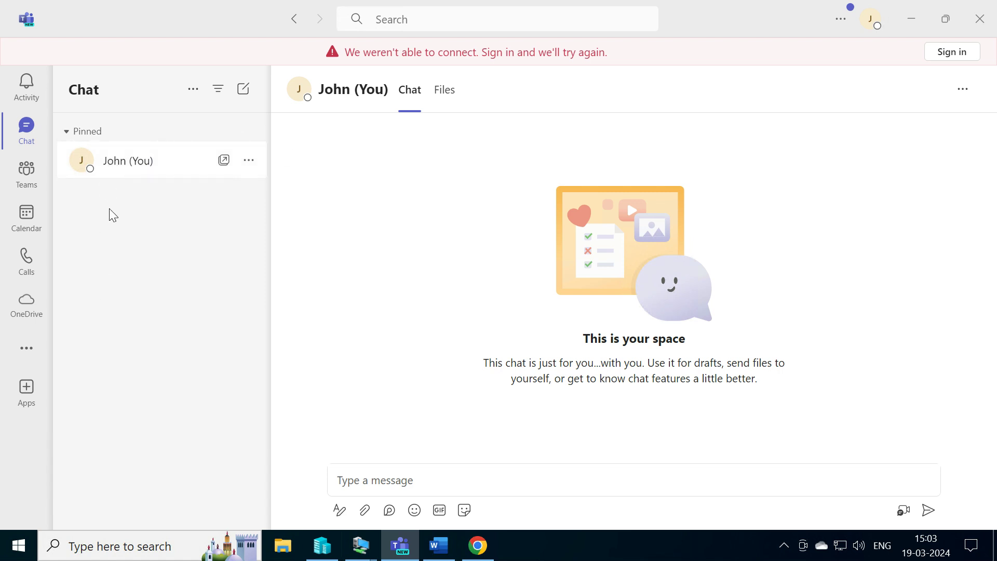
{"action": "left_click", "coordinate": [406, 18]}
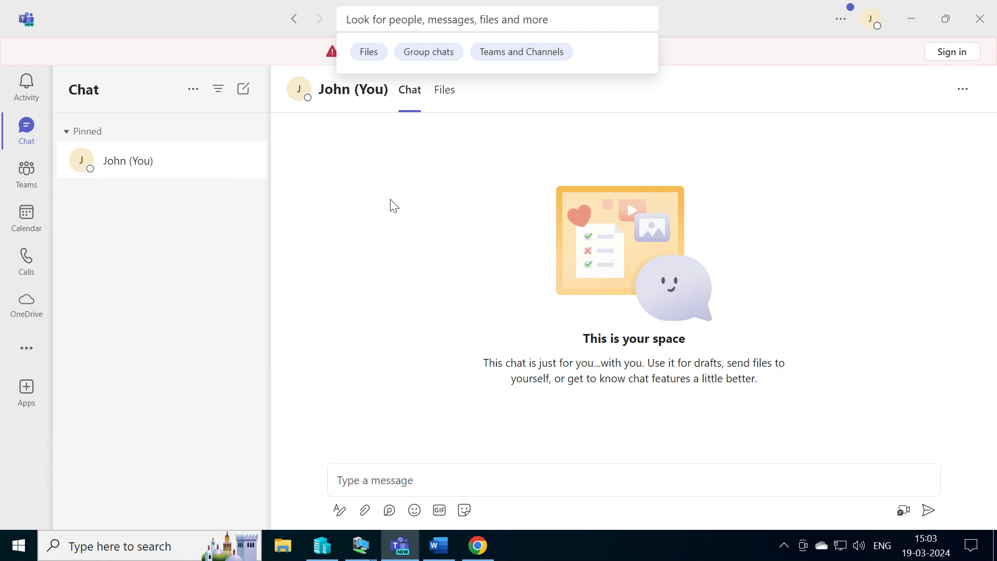
{"action": "type", "text": "ethan"}
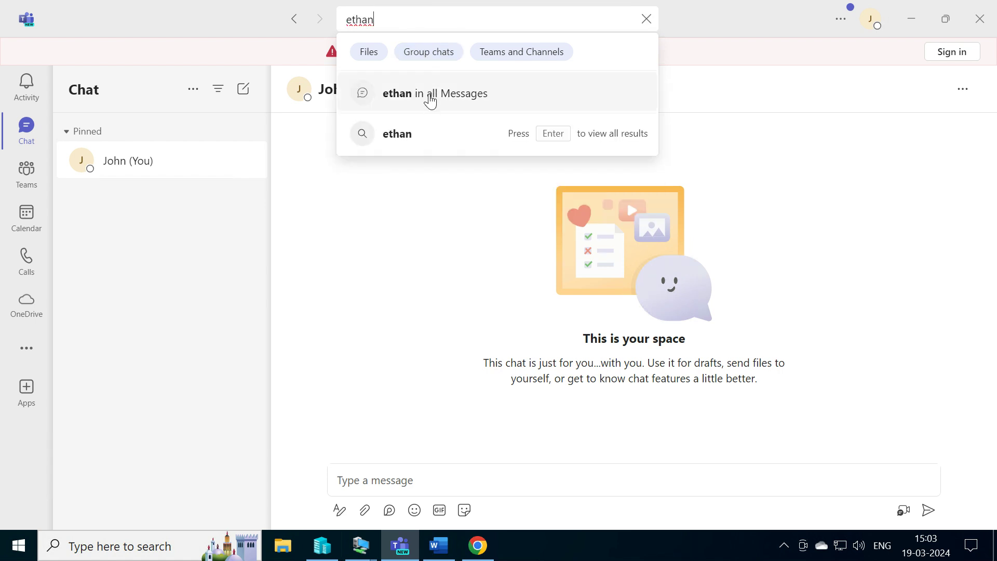
{"action": "left_click", "coordinate": [430, 94]}
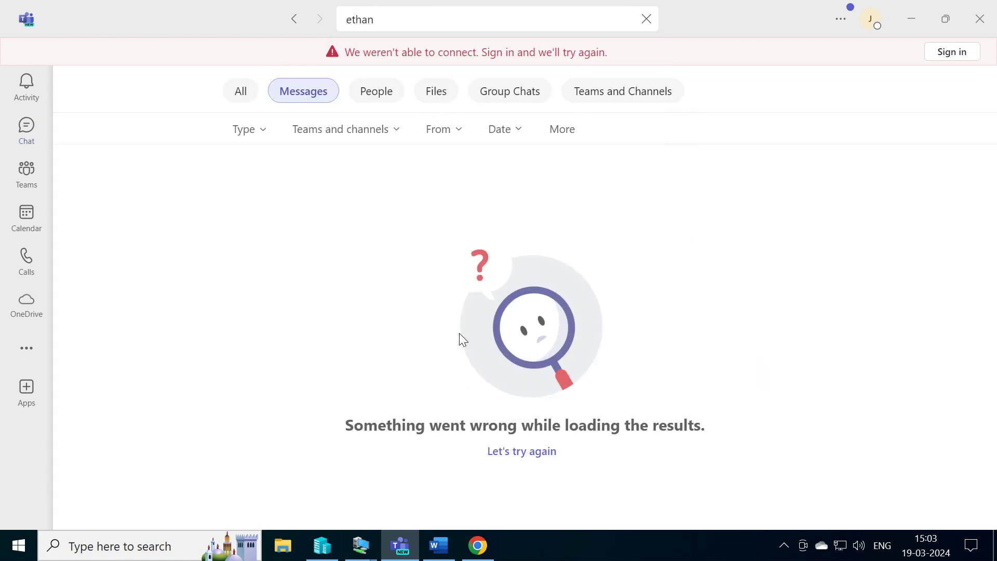
{"action": "left_click", "coordinate": [22, 140]}
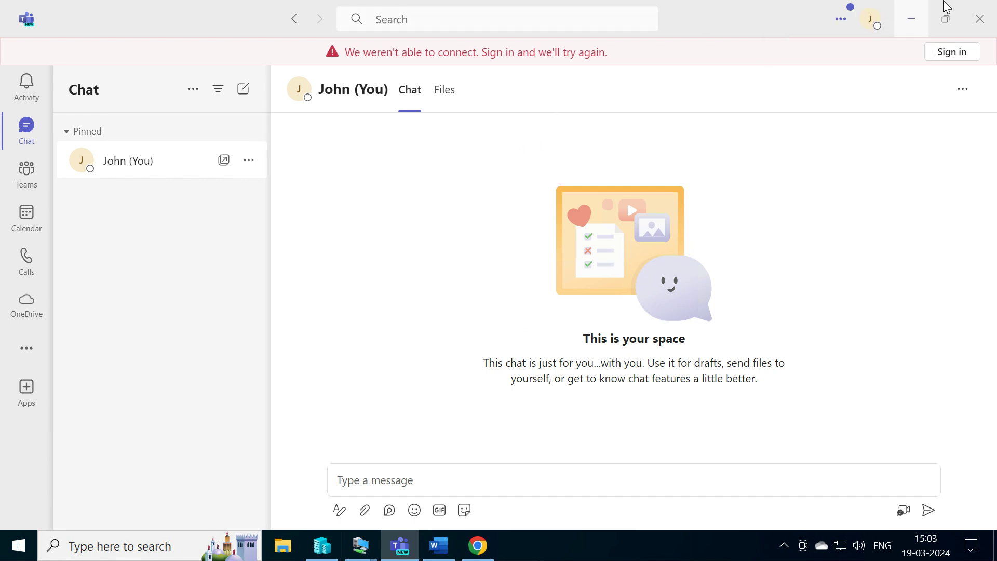
{"action": "left_click", "coordinate": [868, 23]}
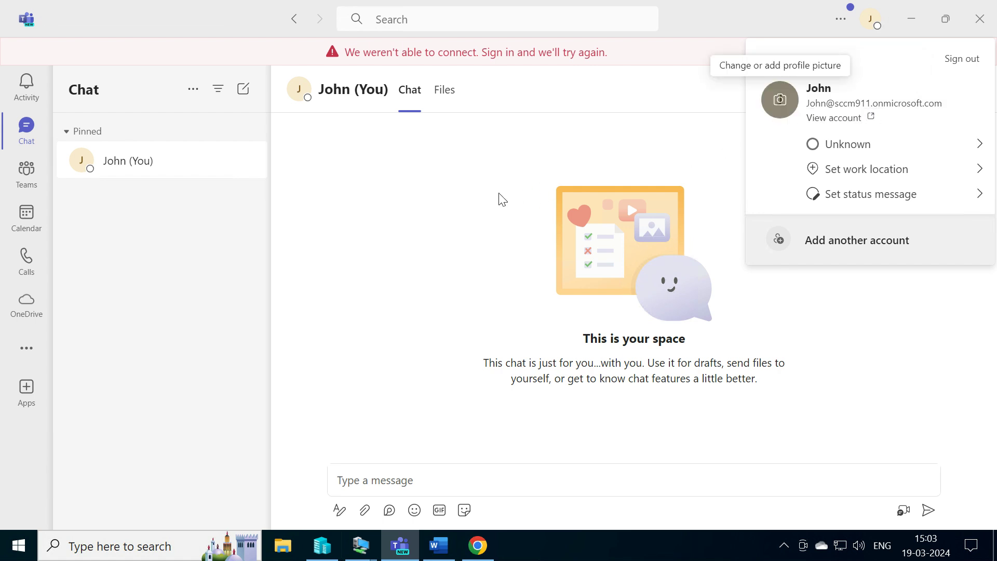
{"action": "key", "text": "Escape"}
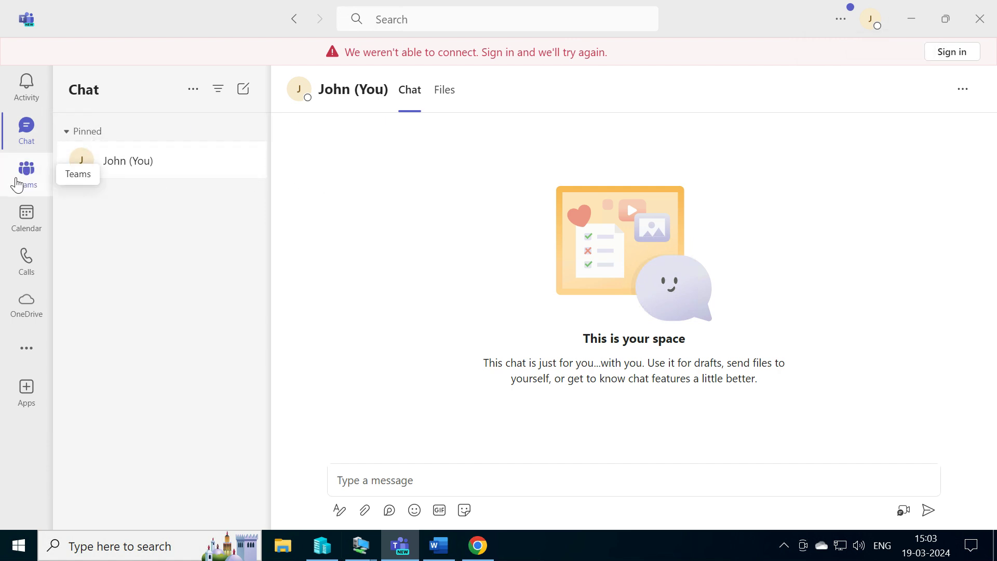
{"action": "left_click", "coordinate": [24, 223]}
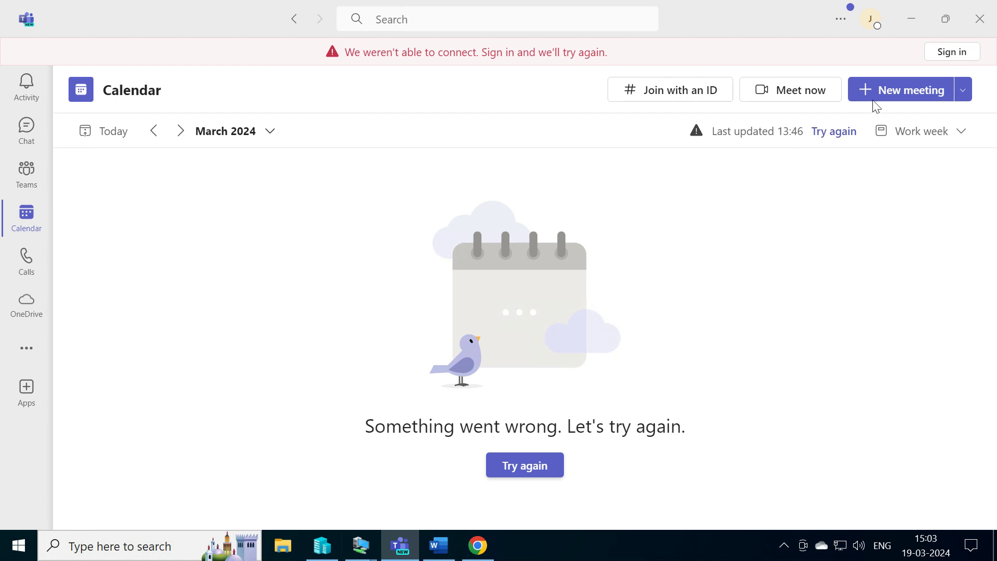
{"action": "left_click", "coordinate": [886, 99]}
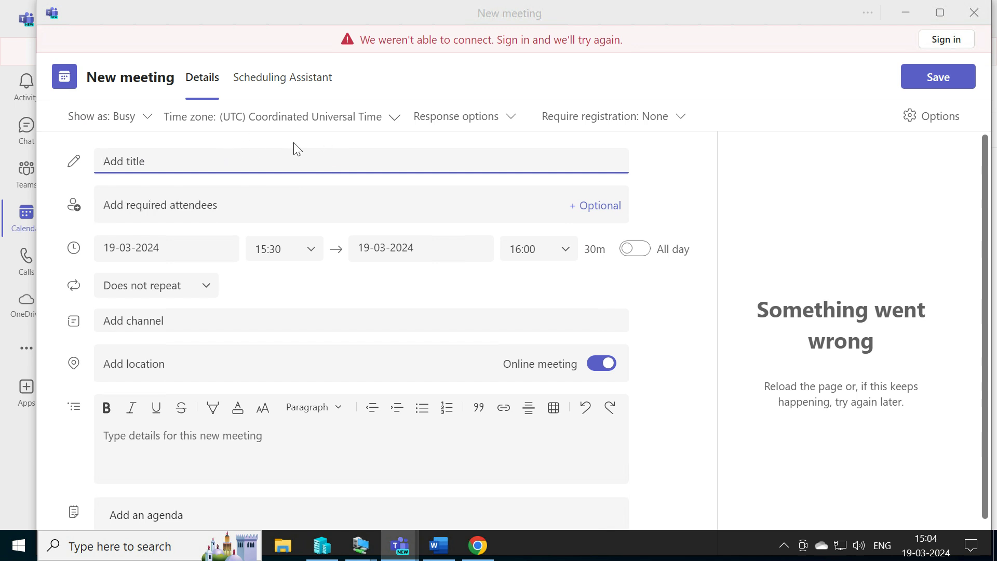
{"action": "left_click", "coordinate": [974, 12]}
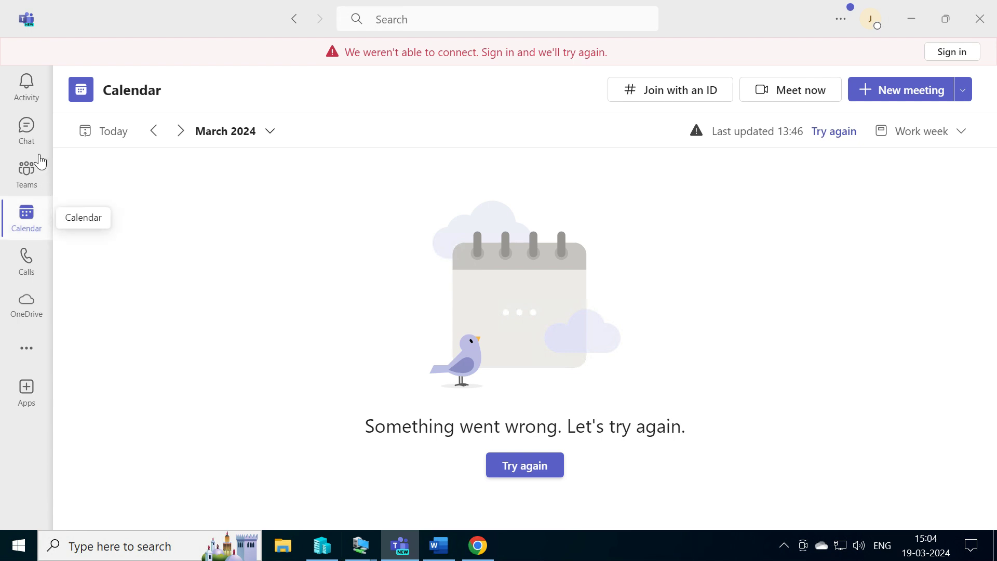
{"action": "left_click", "coordinate": [31, 140]}
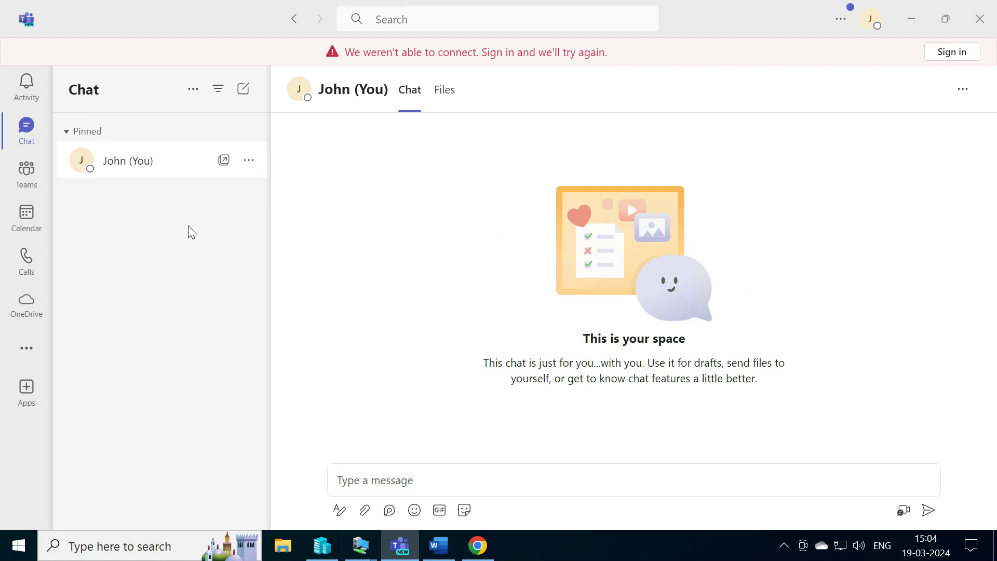
{"action": "left_click", "coordinate": [25, 224]}
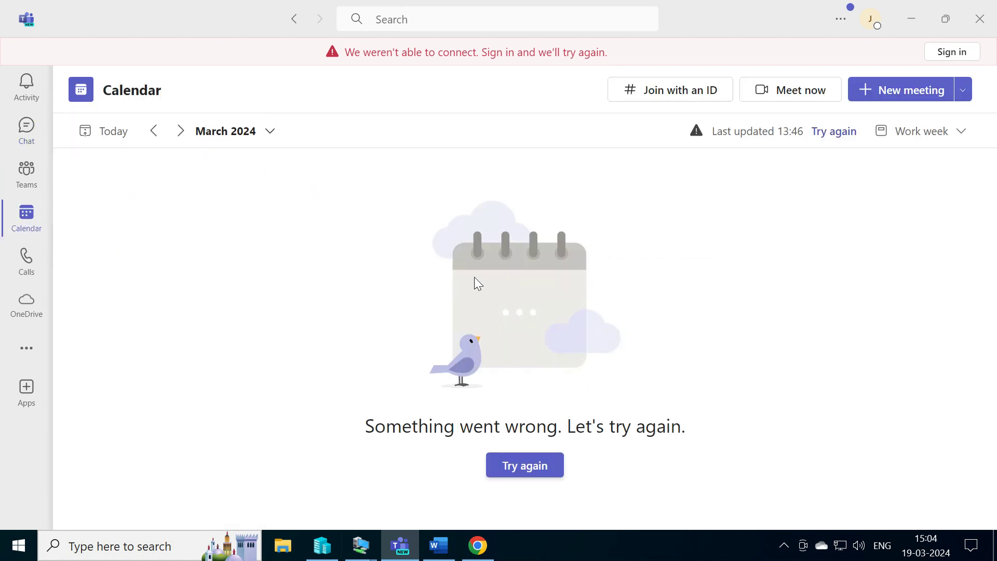
{"action": "left_click", "coordinate": [33, 138]}
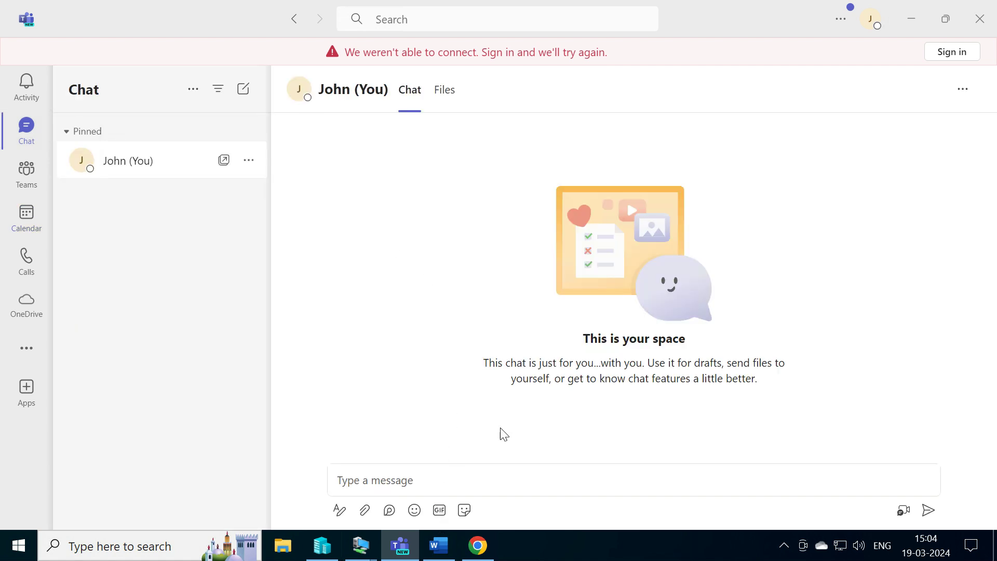
{"action": "left_click", "coordinate": [21, 275]}
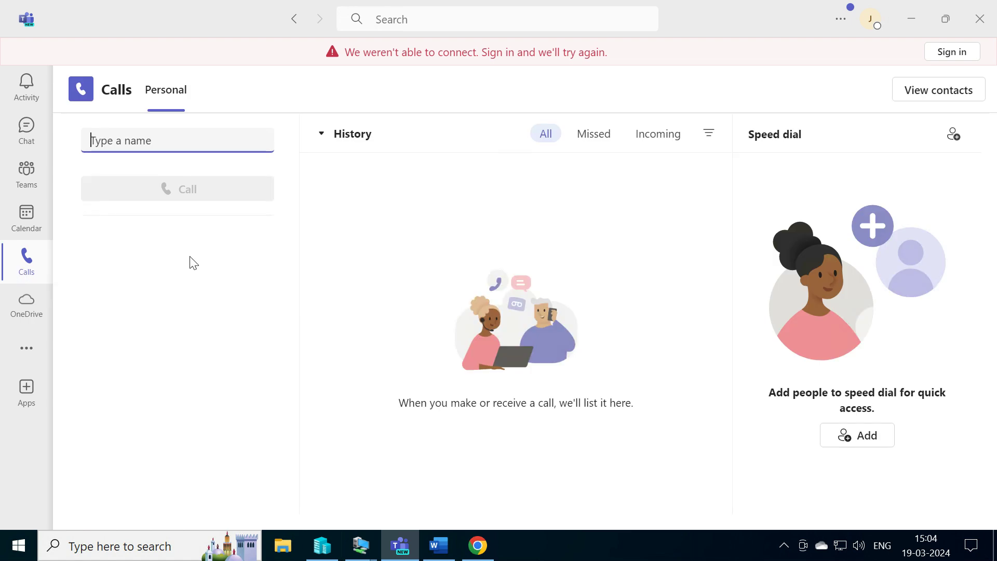
{"action": "left_click", "coordinate": [38, 139]}
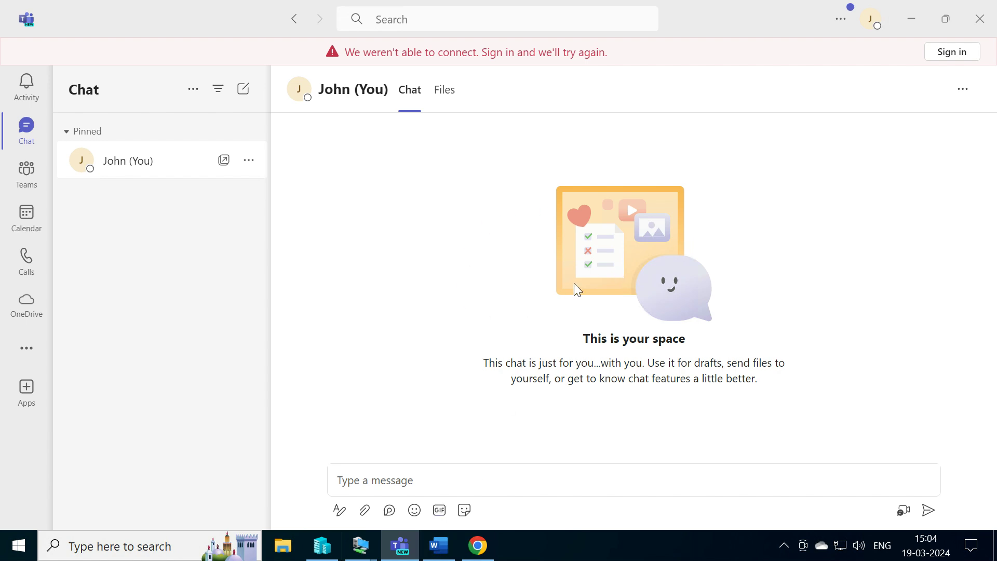
Bring up the IC1 virtual machine, dismiss the restart reminder and launch Outlook there.
{"action": "left_click", "coordinate": [438, 553]}
{"action": "left_click", "coordinate": [361, 546]}
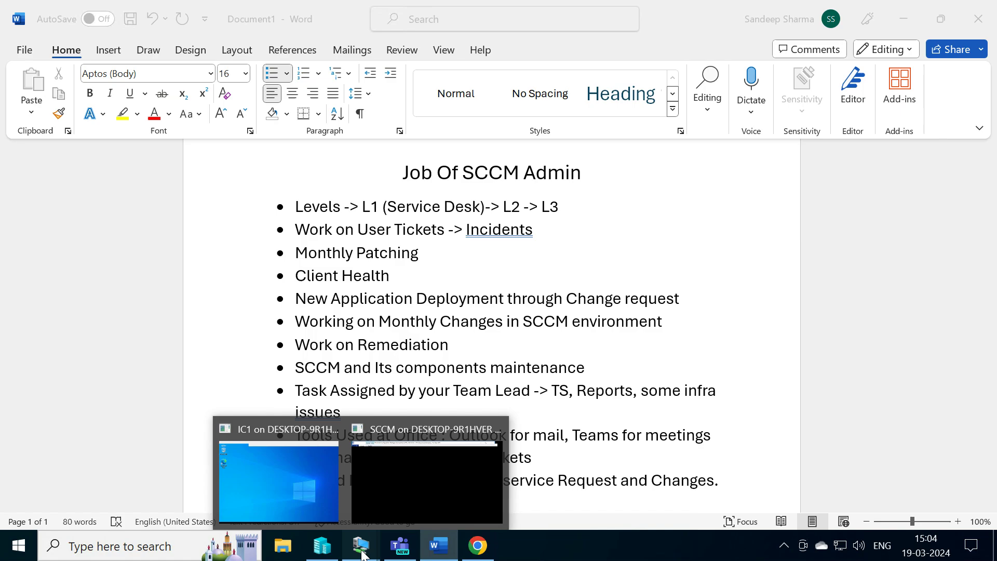
{"action": "left_click", "coordinate": [279, 496]}
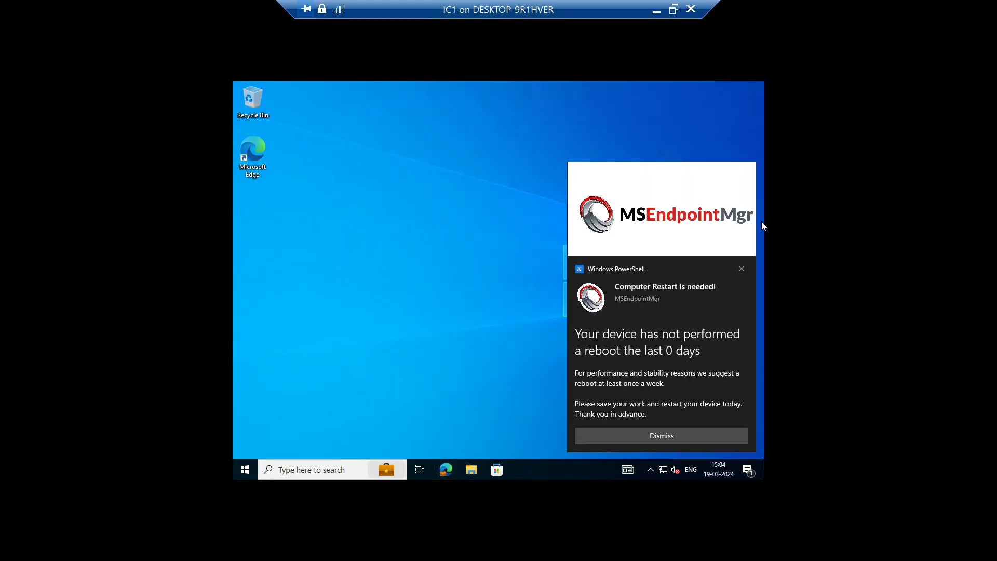
{"action": "left_click", "coordinate": [742, 270]}
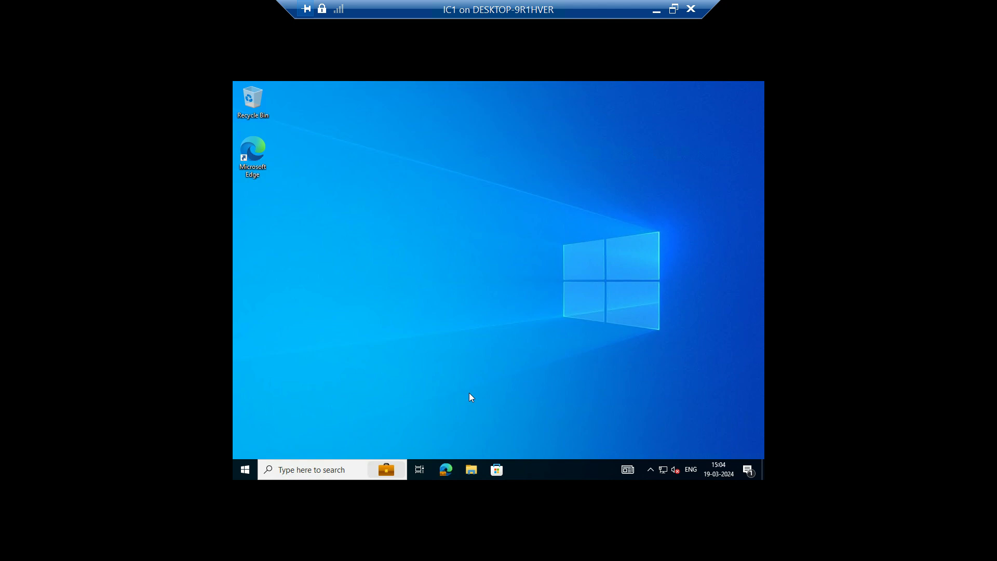
{"action": "left_click", "coordinate": [244, 470]}
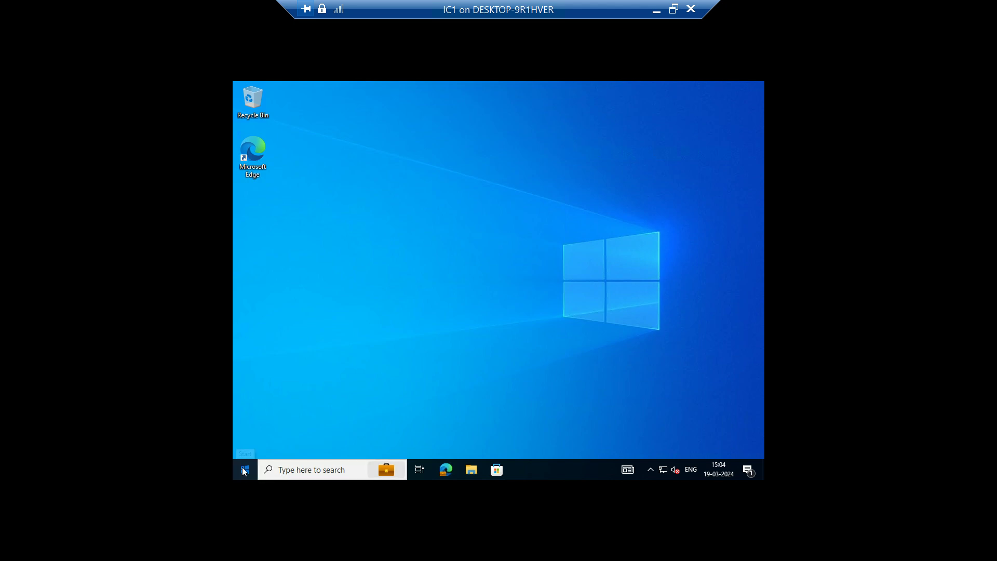
{"action": "left_click", "coordinate": [422, 264]}
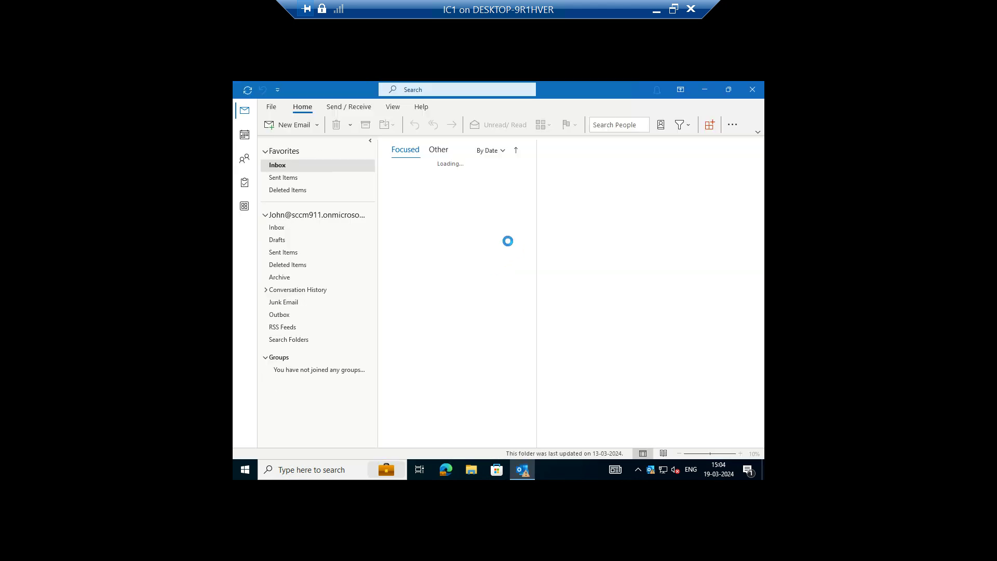
View the account's inbox, minimize Outlook, and take the VM session out of full screen.
{"action": "left_click", "coordinate": [312, 228]}
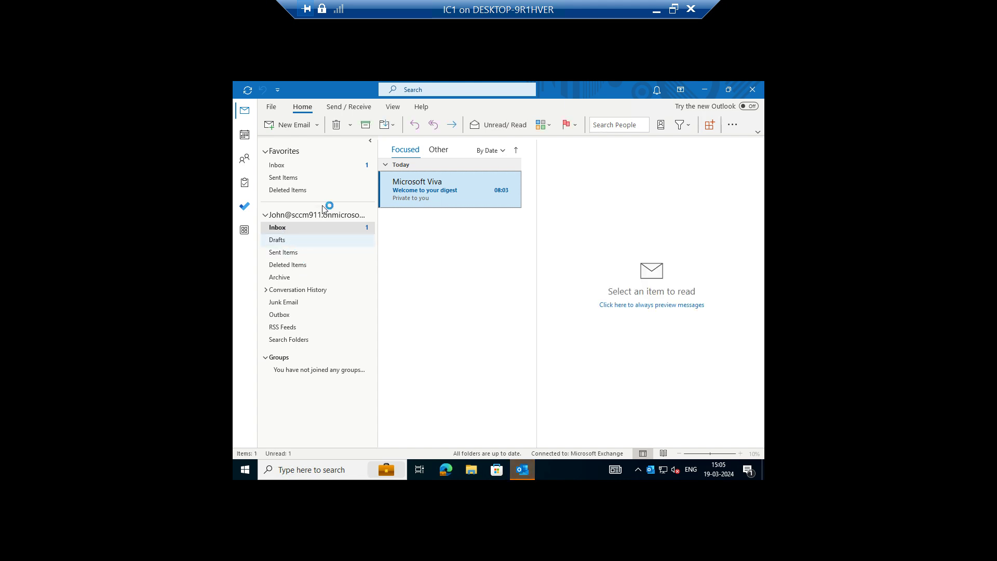
{"action": "left_click", "coordinate": [707, 92]}
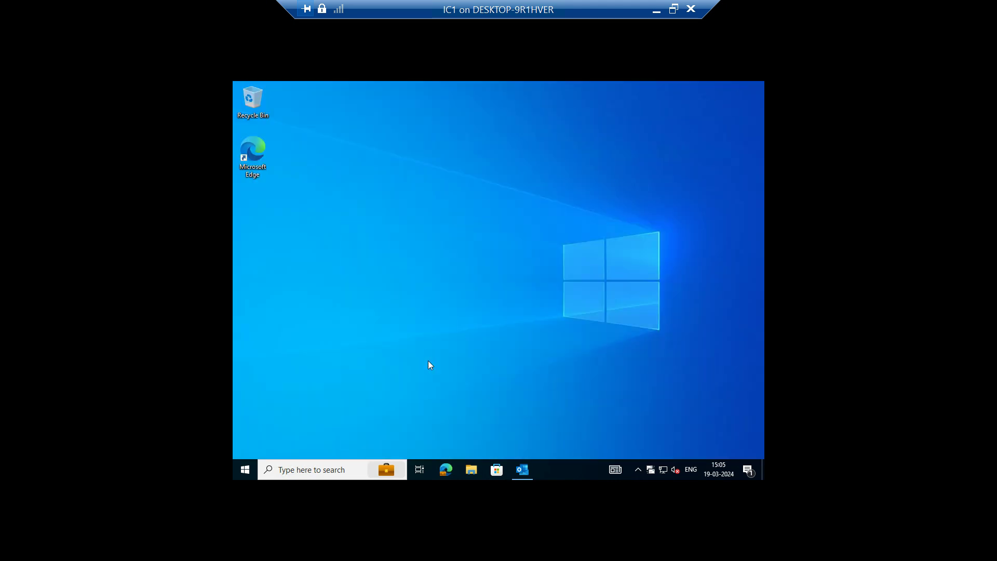
{"action": "left_click", "coordinate": [250, 473]}
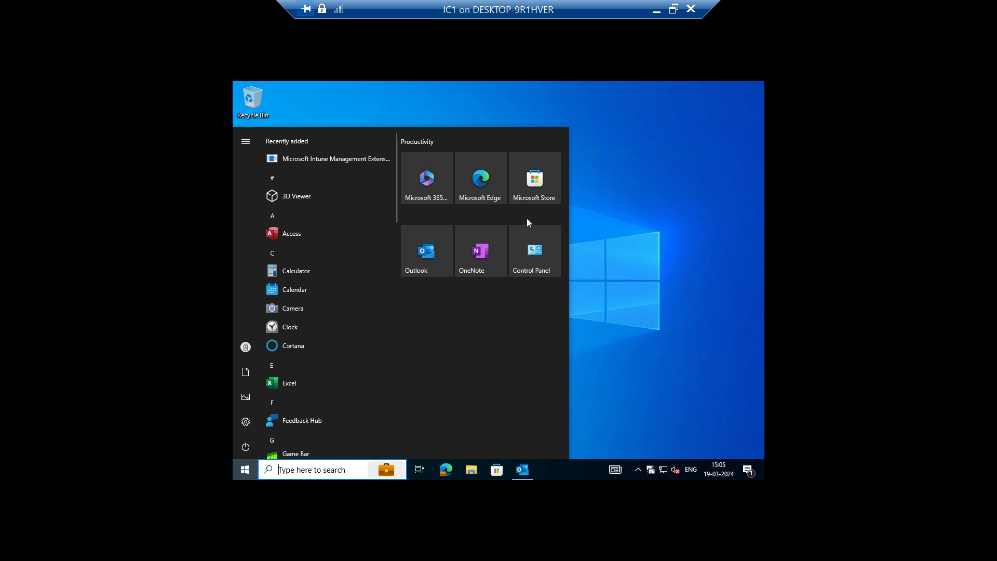
{"action": "left_click", "coordinate": [650, 199]}
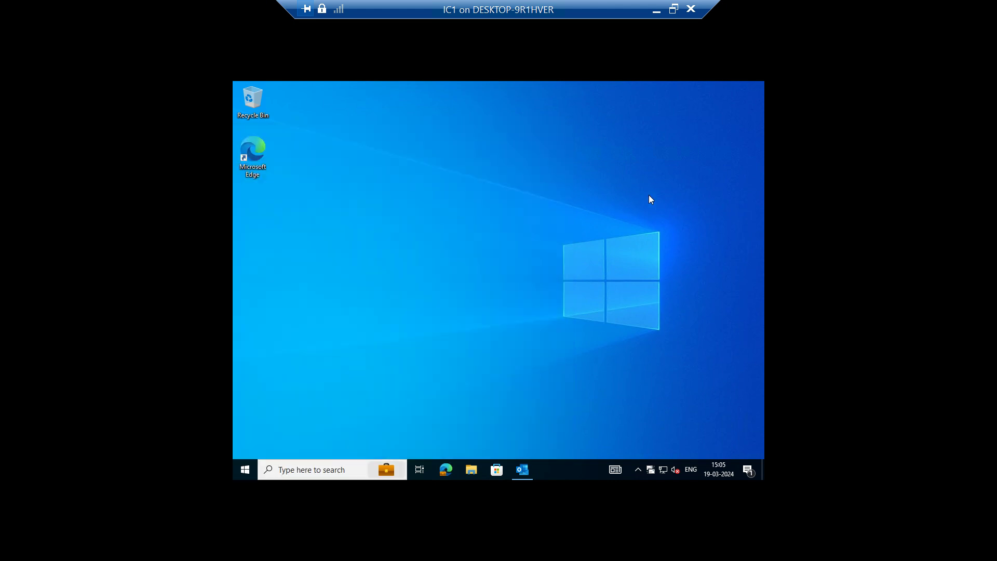
{"action": "left_click", "coordinate": [656, 11]}
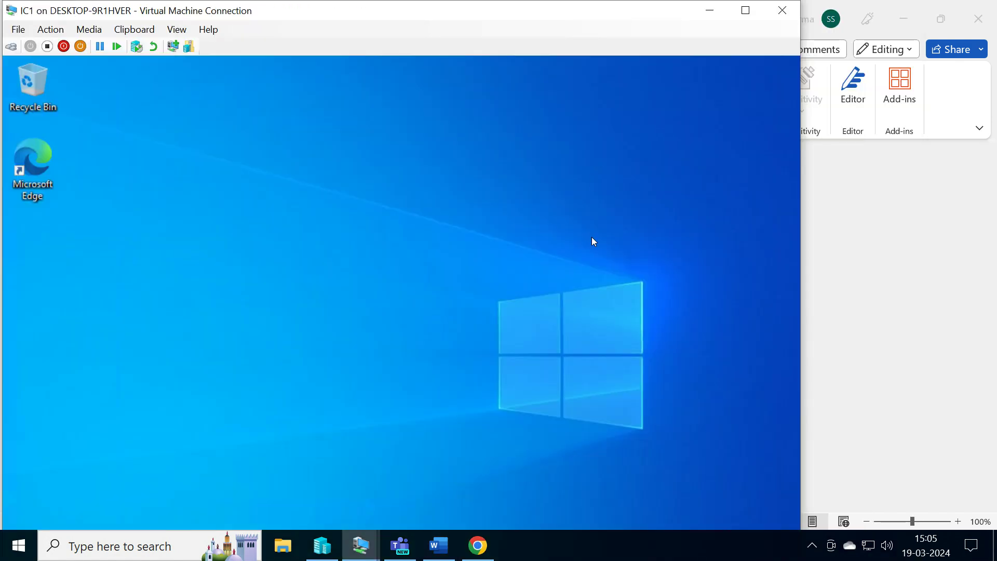
Minimize Word and the VM window to reveal the Teams chat, then restore the Job Of SCCM Admin document.
{"action": "left_click", "coordinate": [904, 19]}
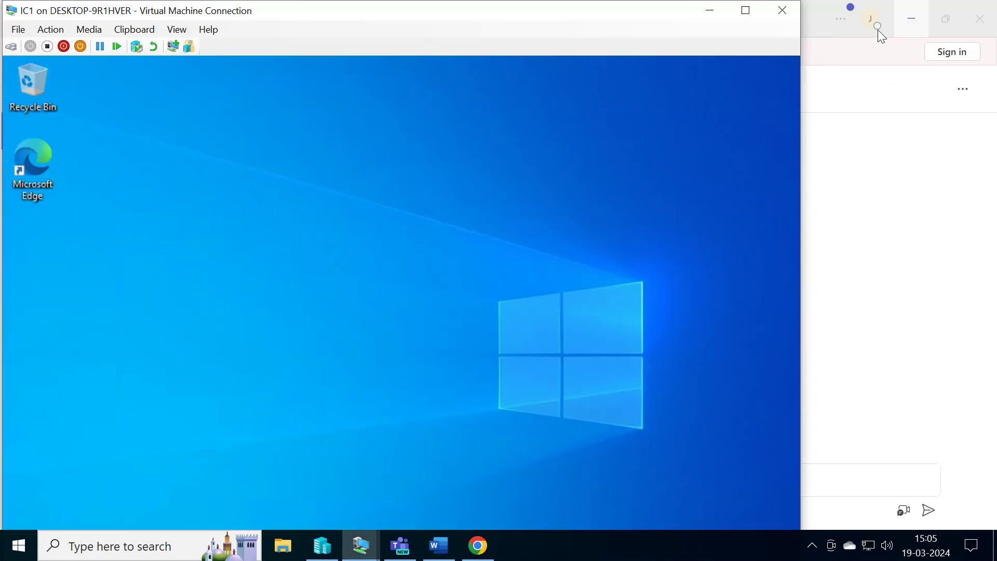
{"action": "left_click", "coordinate": [709, 12]}
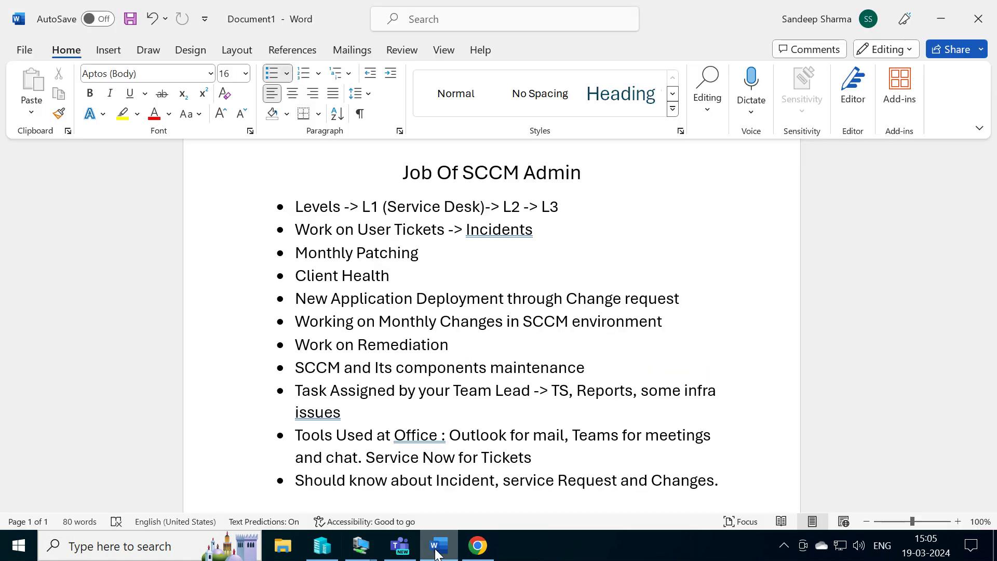
{"action": "left_click", "coordinate": [439, 546]}
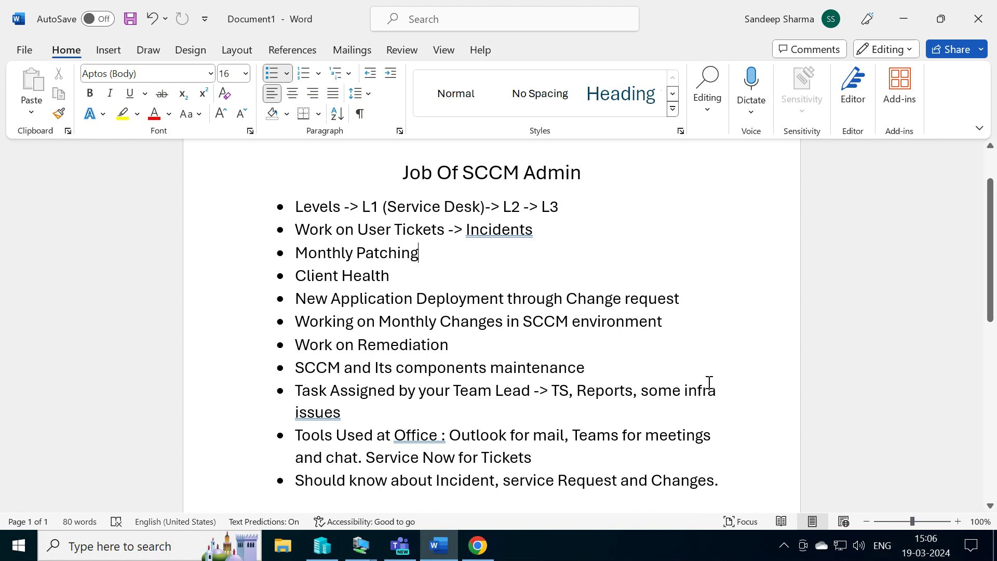
{"action": "left_click", "coordinate": [927, 552]}
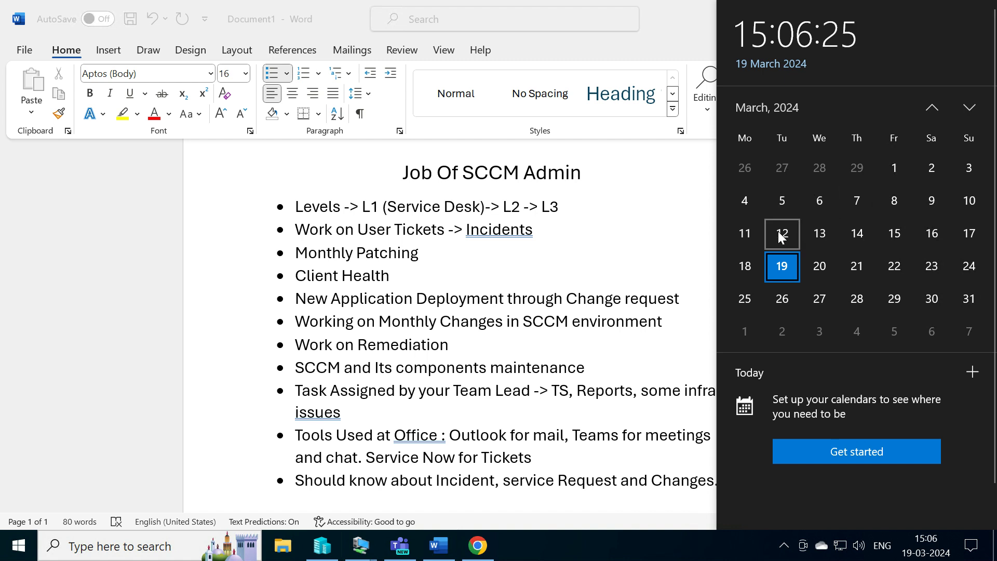
{"action": "left_click", "coordinate": [457, 254]}
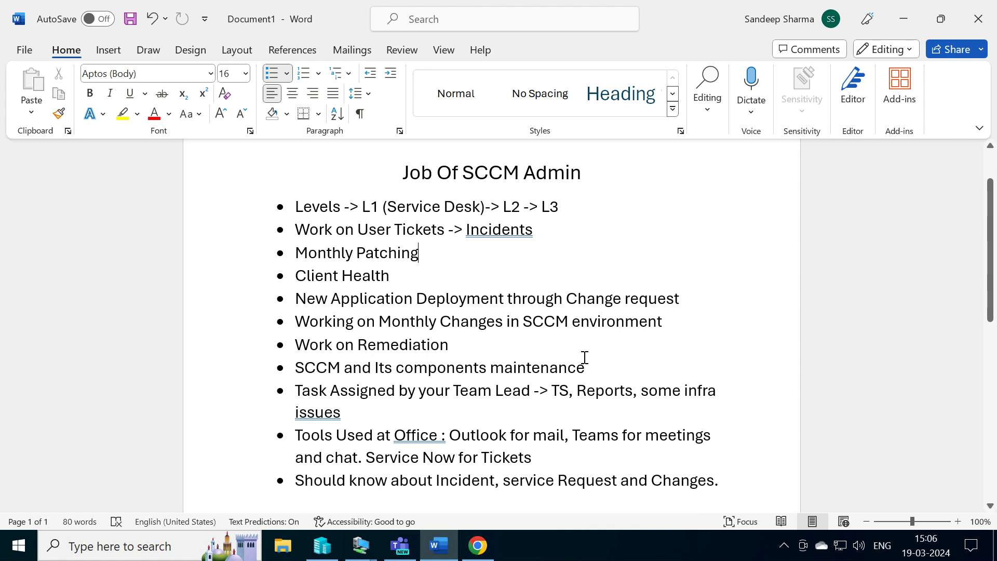
{"action": "double_click", "coordinate": [614, 387]}
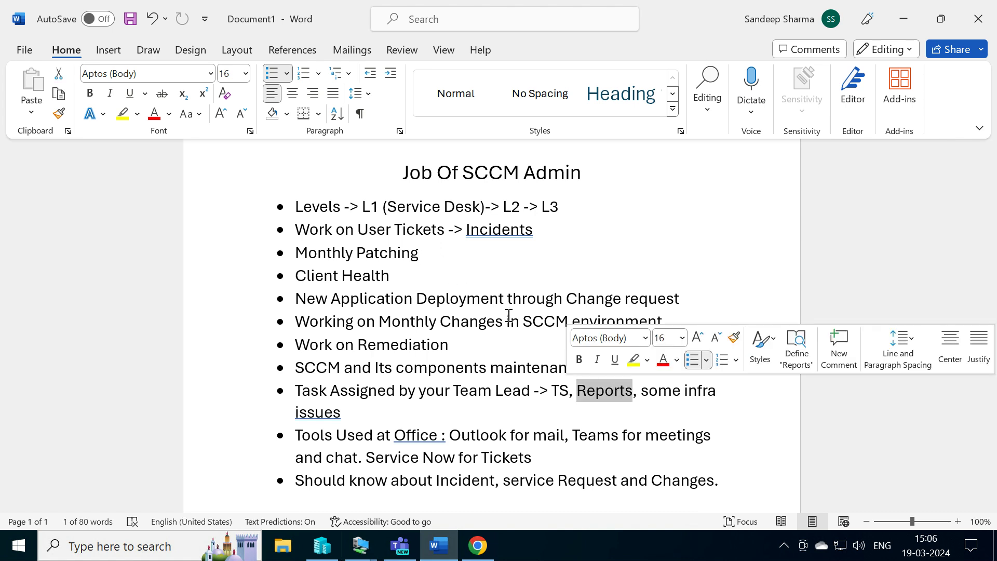
{"action": "left_click", "coordinate": [461, 287]}
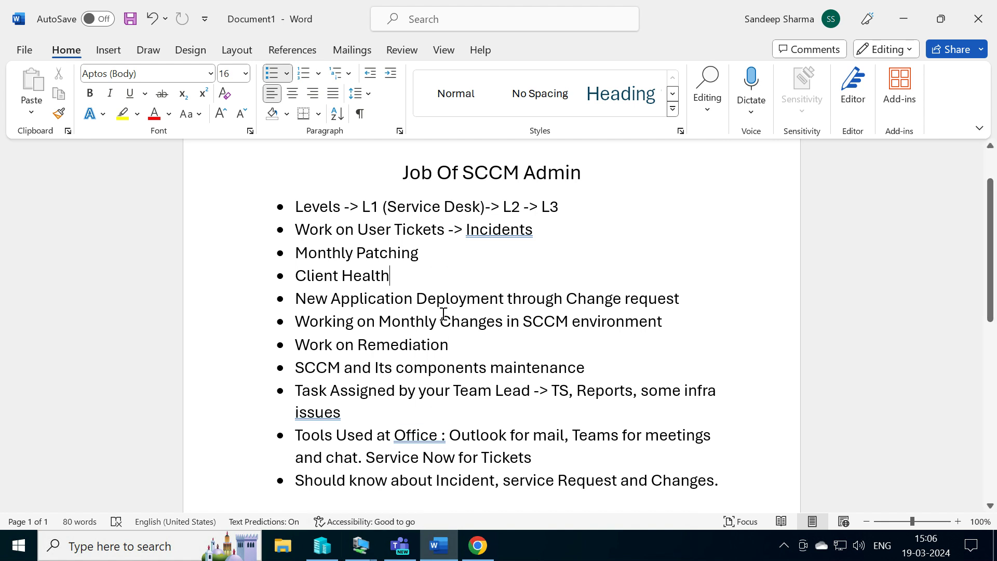
{"action": "left_click", "coordinate": [453, 255]}
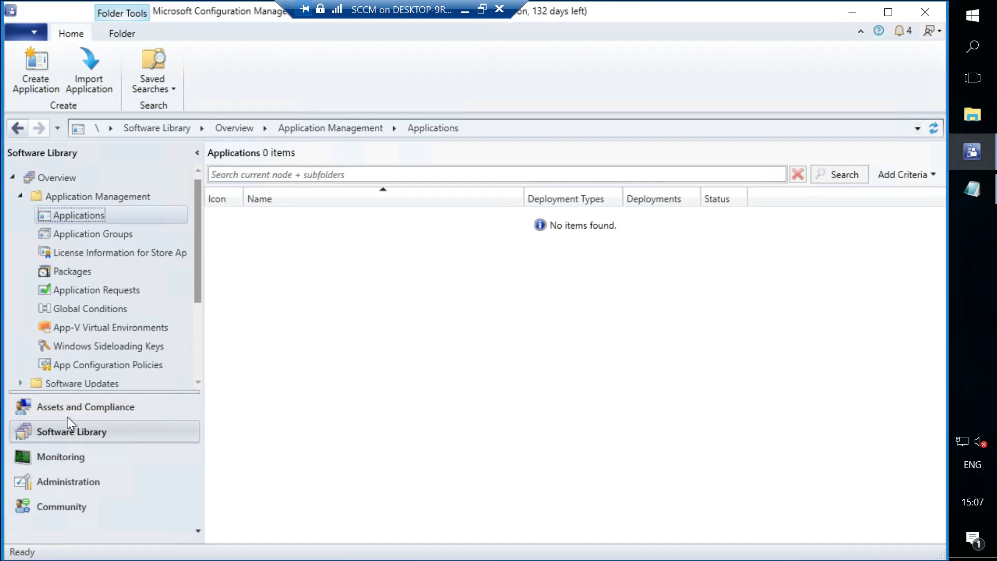
Move through Administration and Software Library to the Assets and Compliance Devices list.
{"action": "left_click", "coordinate": [61, 481]}
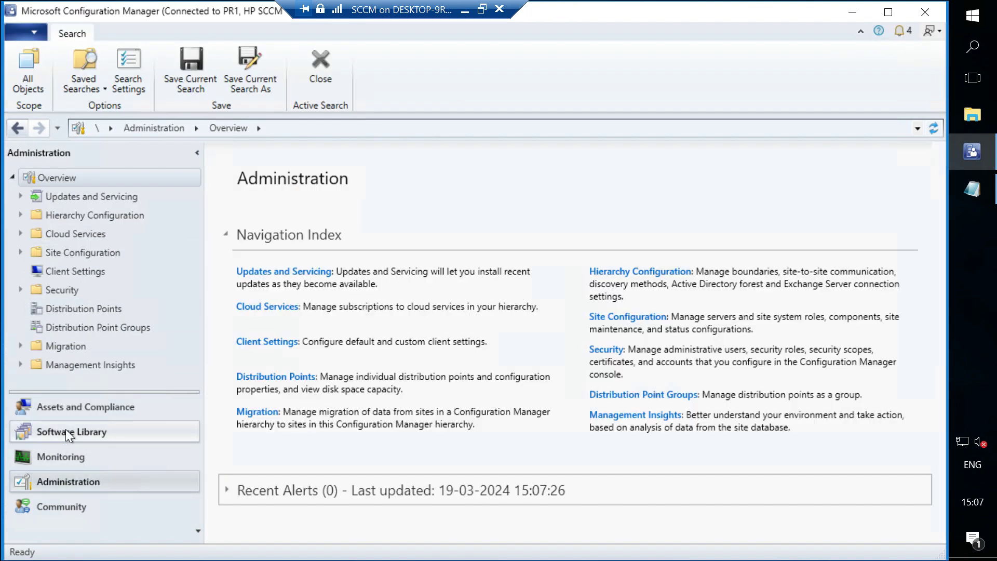
{"action": "left_click", "coordinate": [65, 432]}
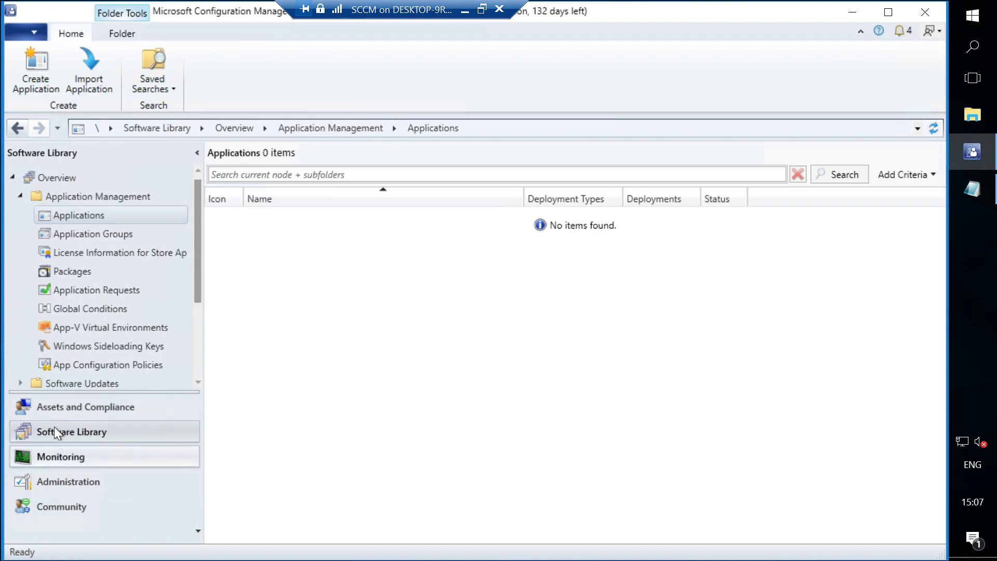
{"action": "left_click", "coordinate": [77, 217]}
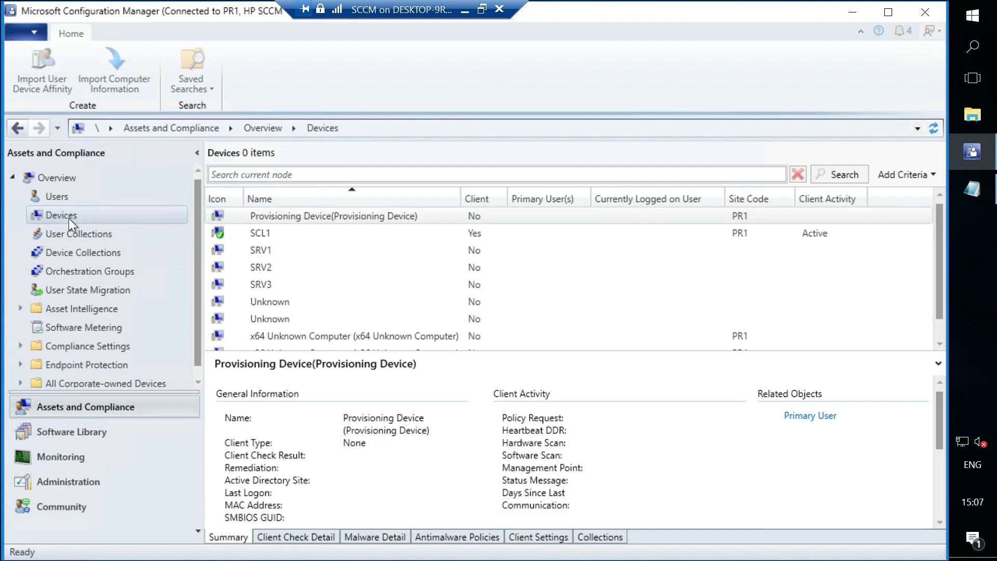
Compare SCL1 and SRV1 client details, reselect SCL1, then minimize the SCCM remote session.
{"action": "left_click", "coordinate": [251, 232]}
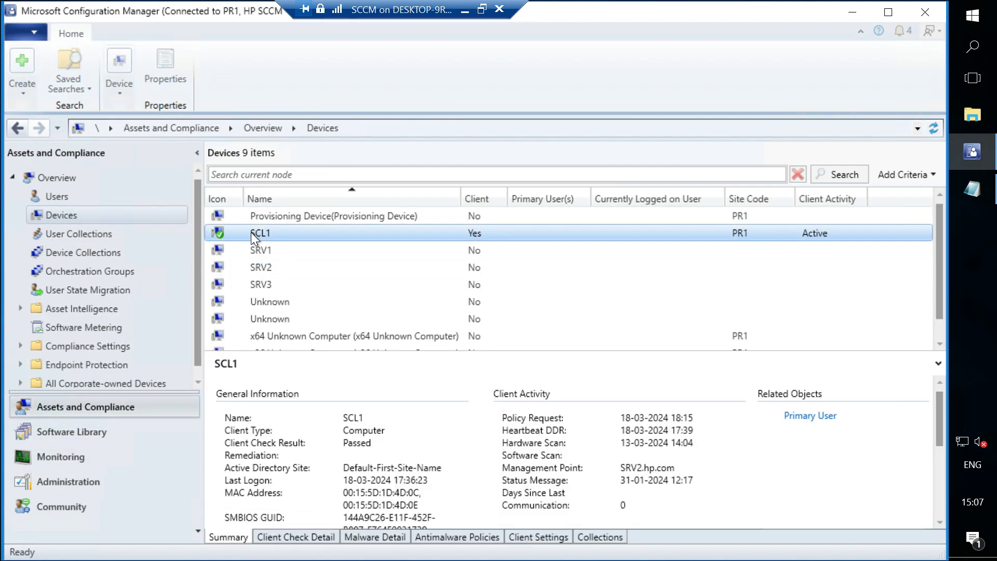
{"action": "left_click", "coordinate": [256, 254]}
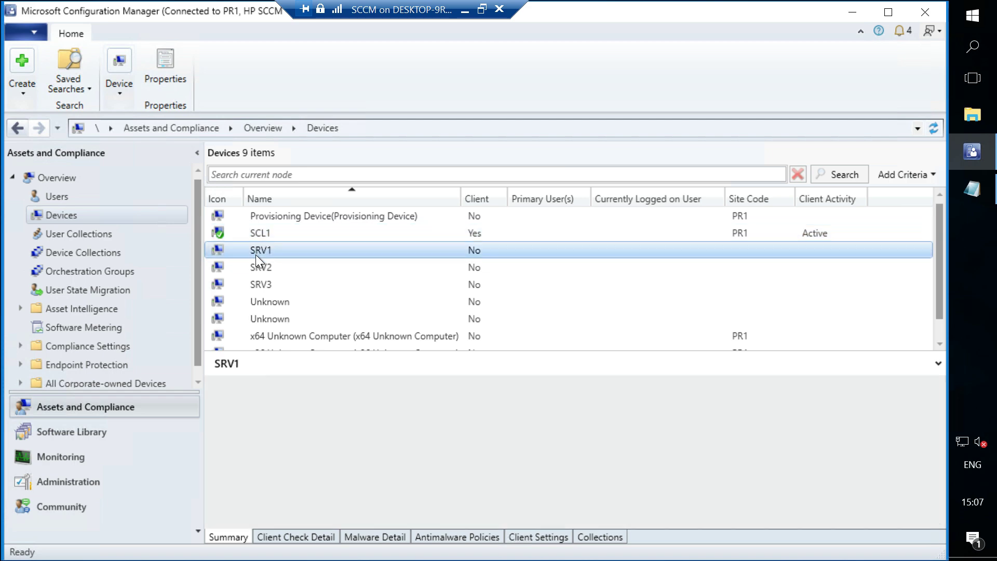
{"action": "scroll", "coordinate": [321, 307], "scroll_direction": "down", "scroll_amount": 1}
{"action": "scroll", "coordinate": [321, 307], "scroll_direction": "up", "scroll_amount": 1}
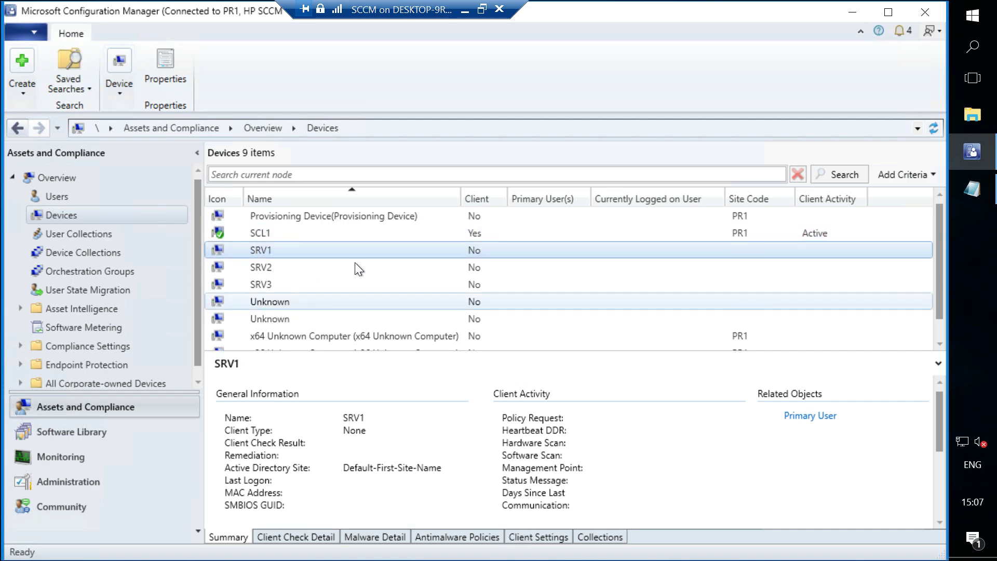
{"action": "left_click", "coordinate": [444, 233]}
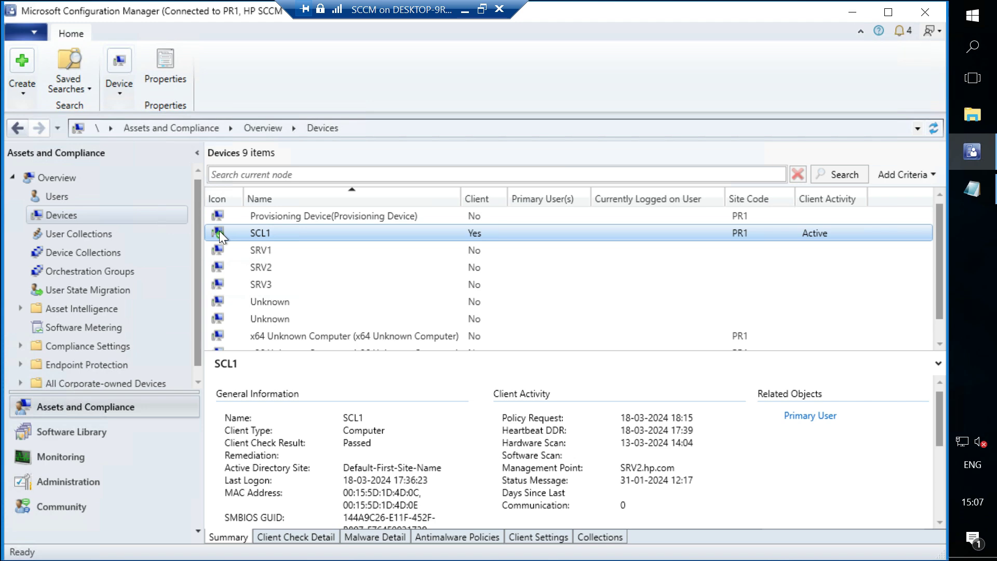
{"action": "left_click", "coordinate": [466, 11]}
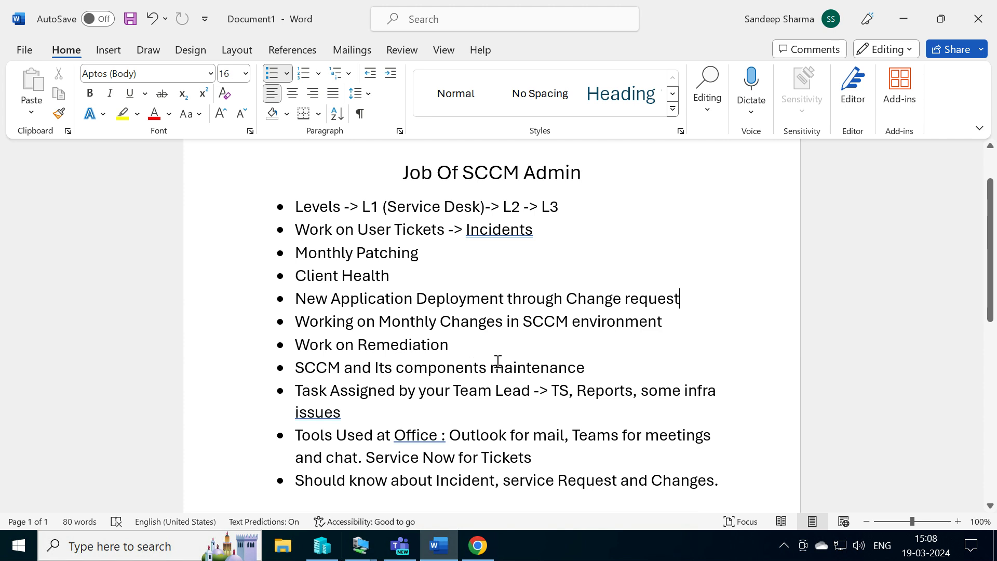
In the SCCM session, open Monitoring > System Status > Site Status, confirm all nine roles OK, then minimize.
{"action": "left_click", "coordinate": [361, 546]}
{"action": "left_click", "coordinate": [323, 474]}
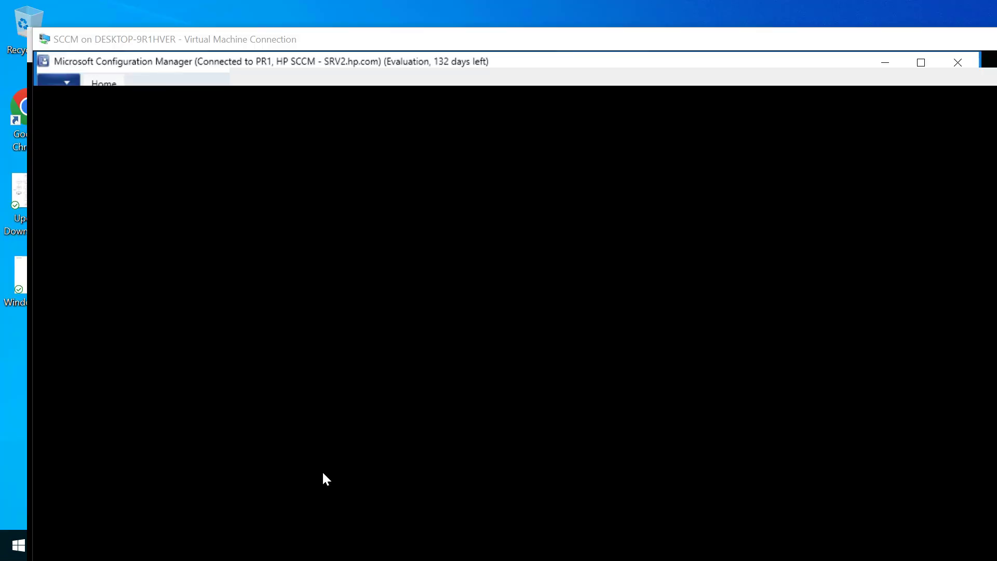
{"action": "left_click", "coordinate": [63, 462]}
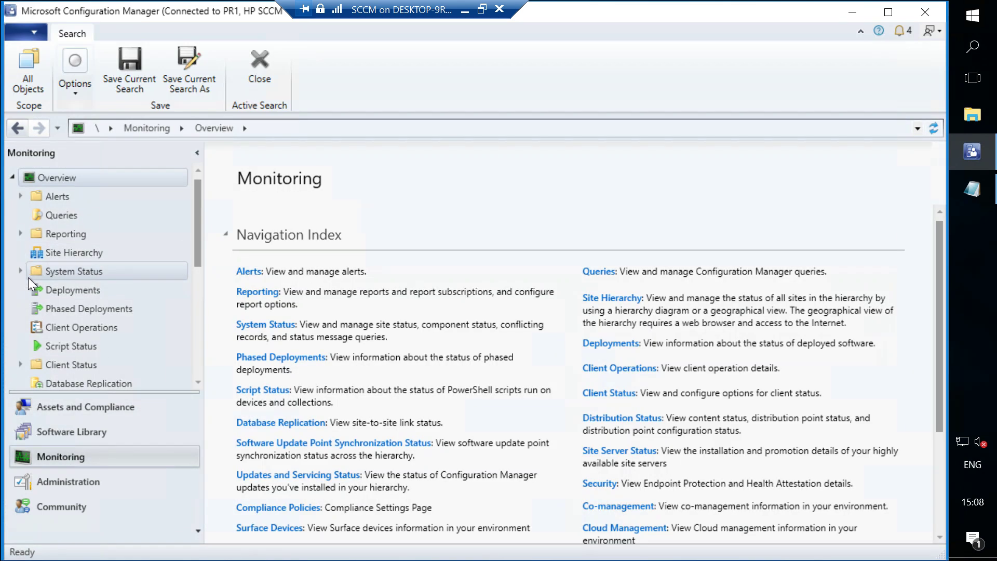
{"action": "left_click", "coordinate": [21, 271]}
{"action": "left_click", "coordinate": [60, 289]}
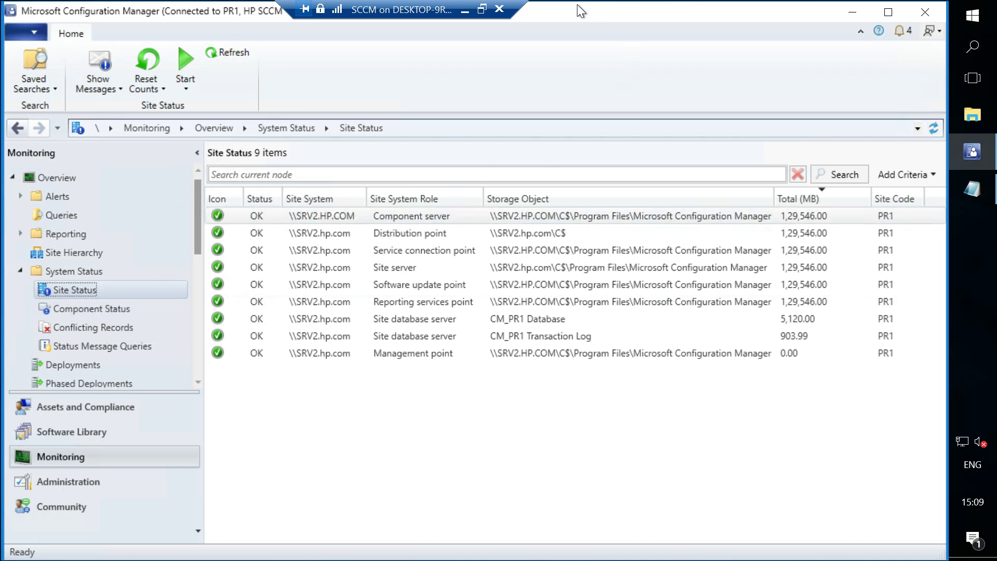
{"action": "left_click", "coordinate": [465, 9]}
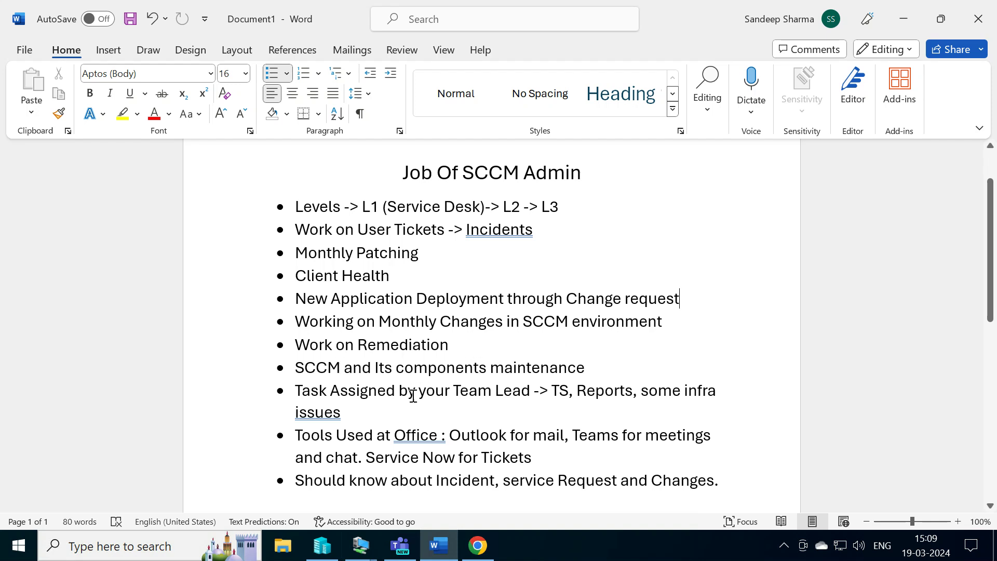
Show the Configuration Manager About box (version 2303), close it, and minimize the remote console.
{"action": "left_click", "coordinate": [361, 545]}
{"action": "left_click", "coordinate": [300, 477]}
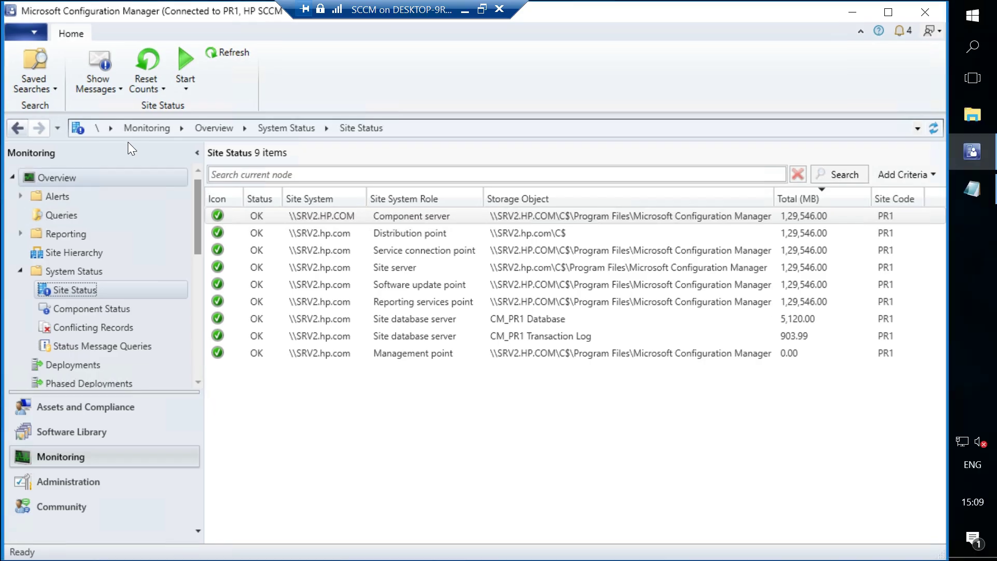
{"action": "left_click", "coordinate": [34, 34]}
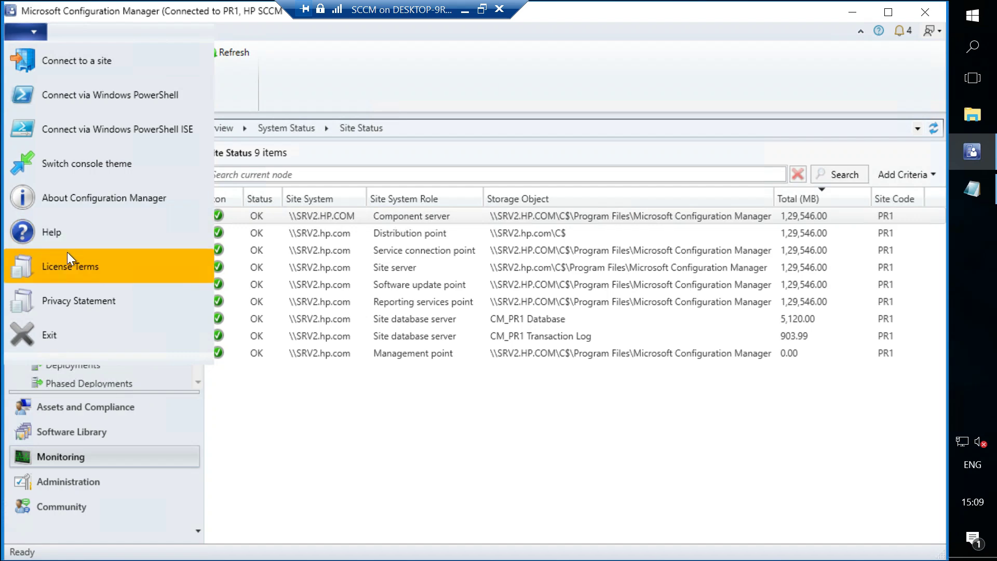
{"action": "left_click", "coordinate": [86, 197]}
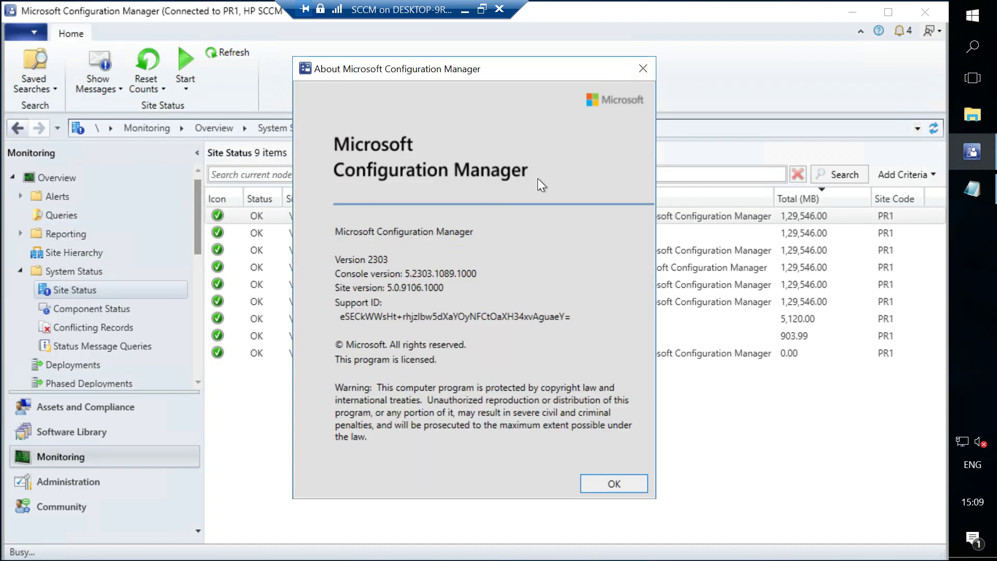
{"action": "left_click", "coordinate": [644, 70]}
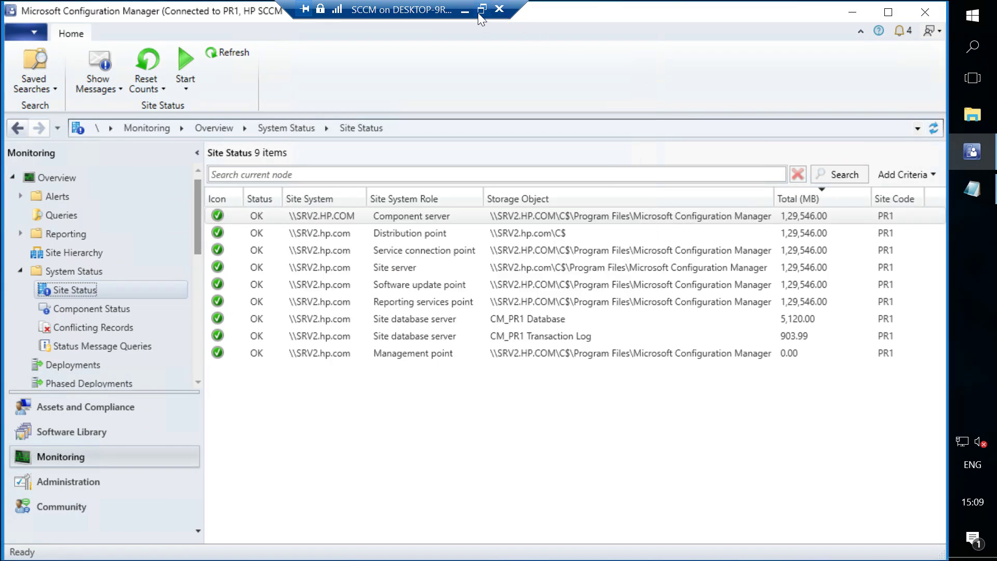
{"action": "left_click", "coordinate": [464, 12]}
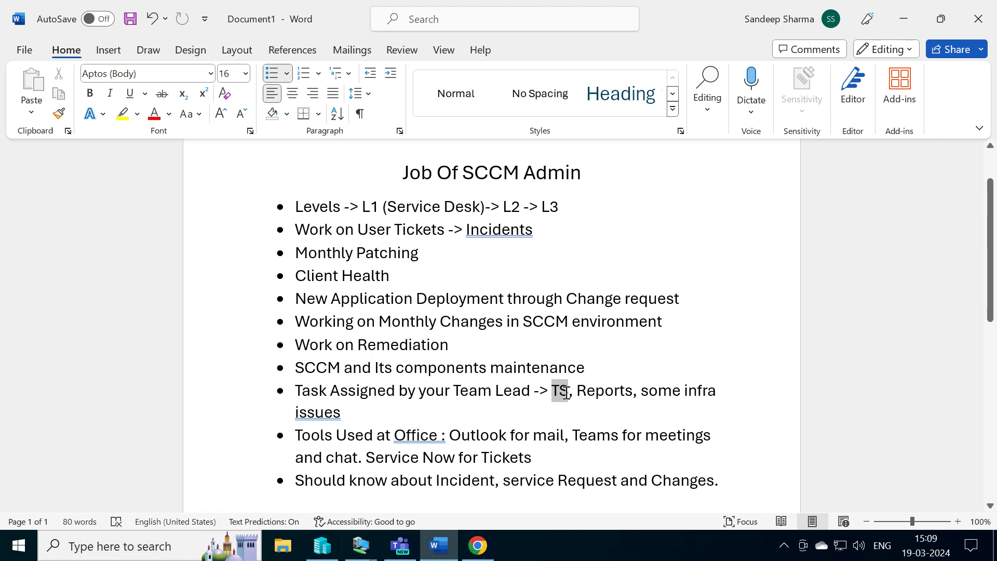
{"action": "triple_click", "coordinate": [561, 391]}
{"action": "left_click", "coordinate": [587, 408]}
{"action": "double_click", "coordinate": [562, 392]}
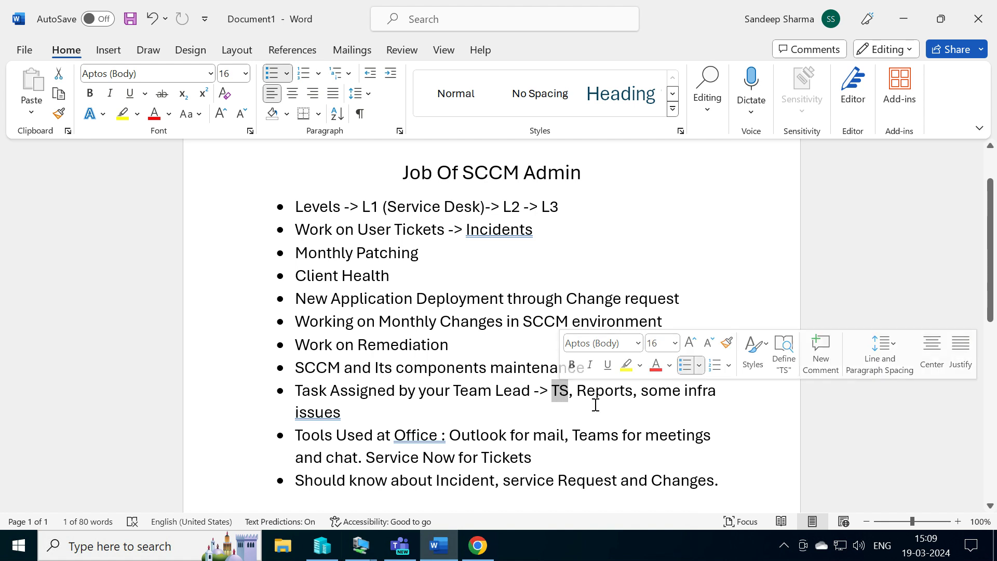
{"action": "left_click", "coordinate": [616, 396]}
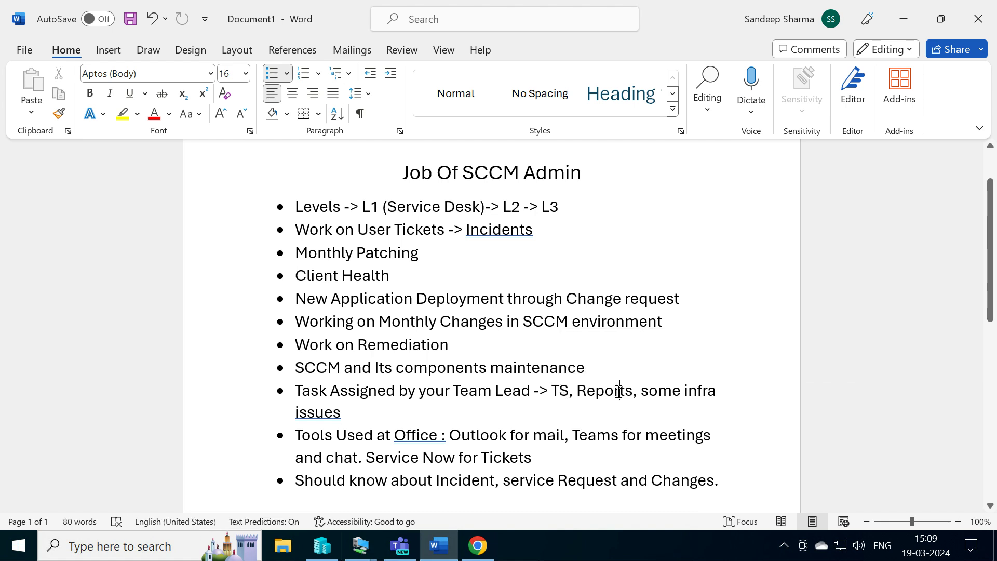
{"action": "double_click", "coordinate": [619, 393]}
{"action": "left_click", "coordinate": [631, 413]}
{"action": "double_click", "coordinate": [601, 390]}
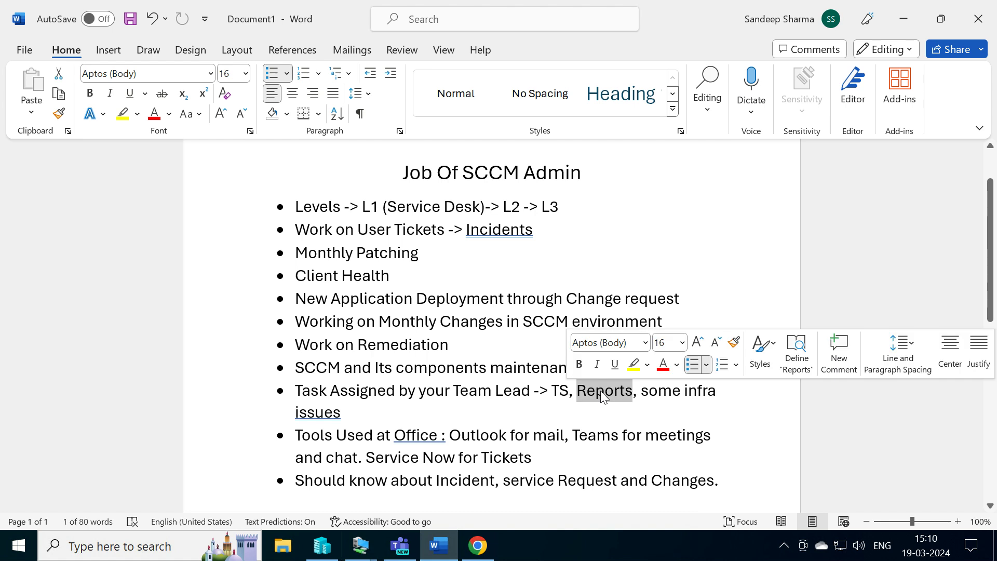
{"action": "left_click", "coordinate": [688, 395]}
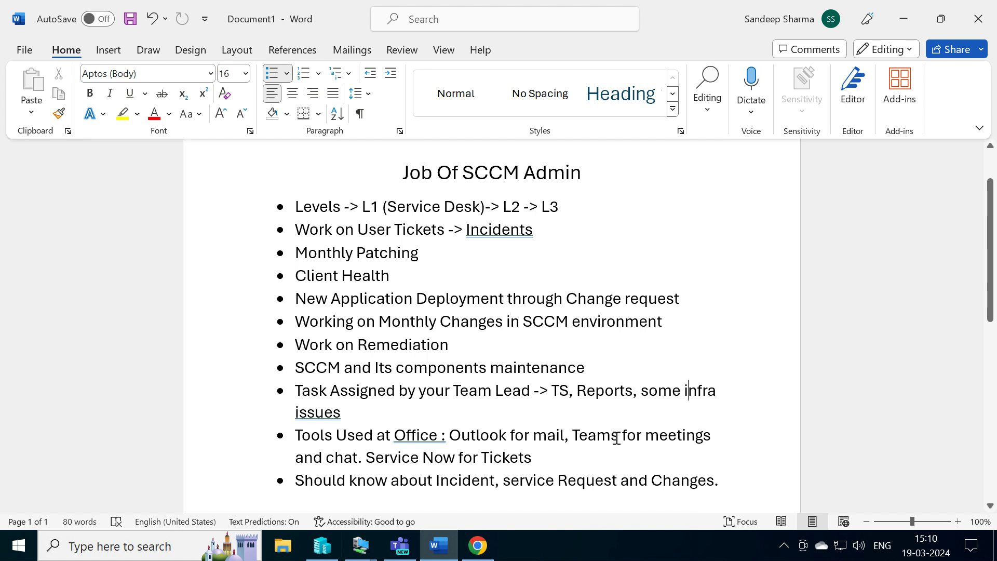
{"action": "left_click", "coordinate": [399, 546]}
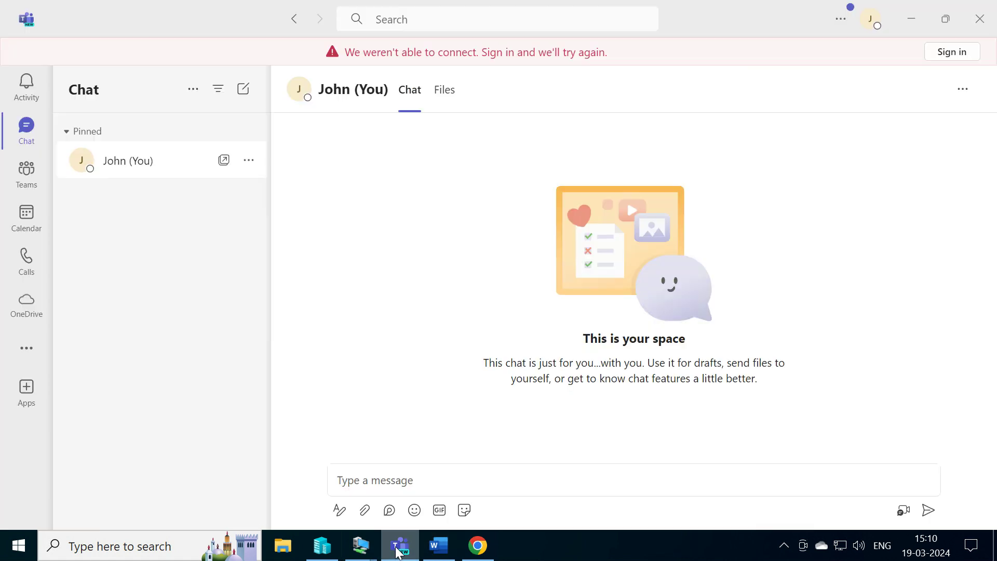
{"action": "left_click", "coordinate": [14, 234]}
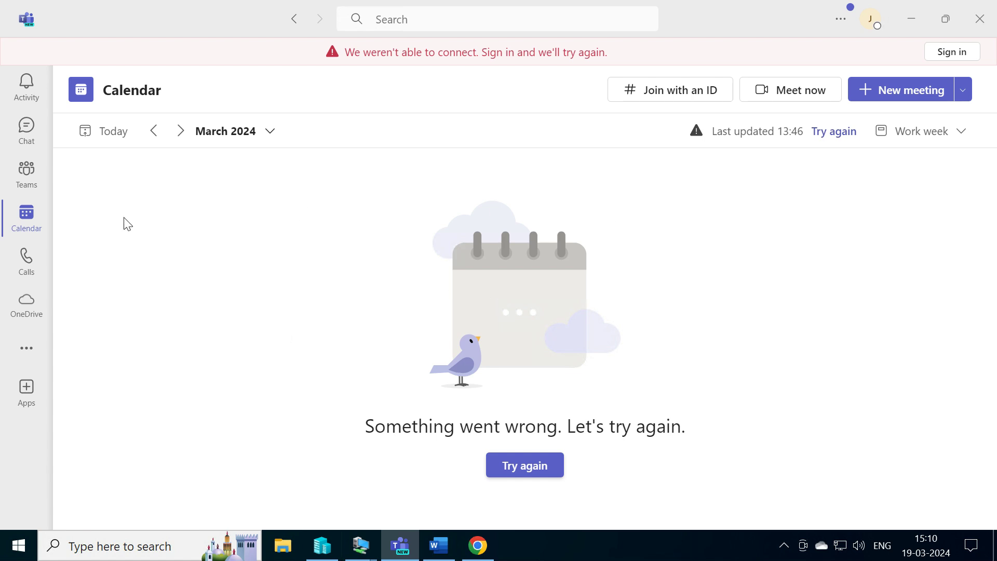
{"action": "left_click", "coordinate": [28, 140]}
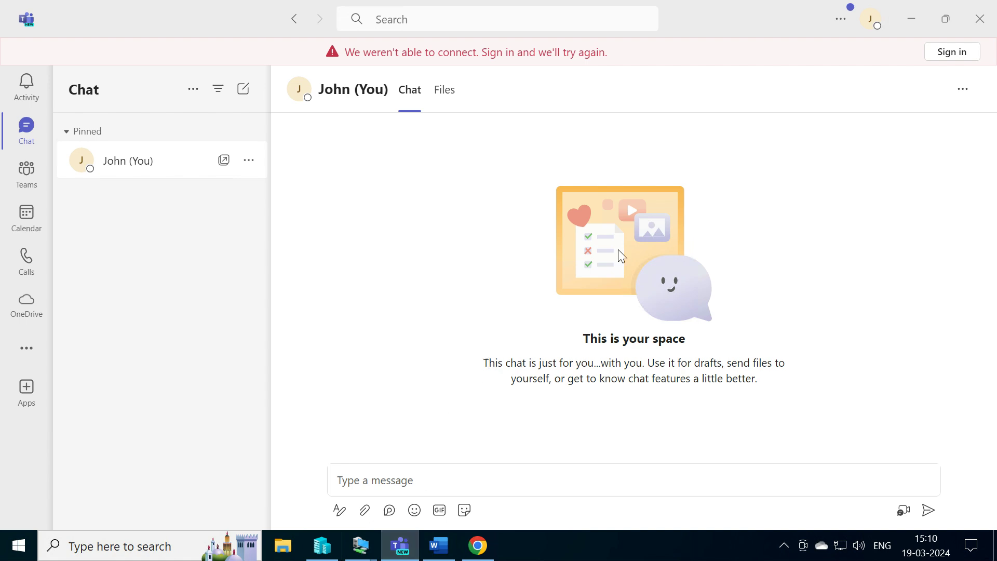
{"action": "left_click", "coordinate": [912, 14]}
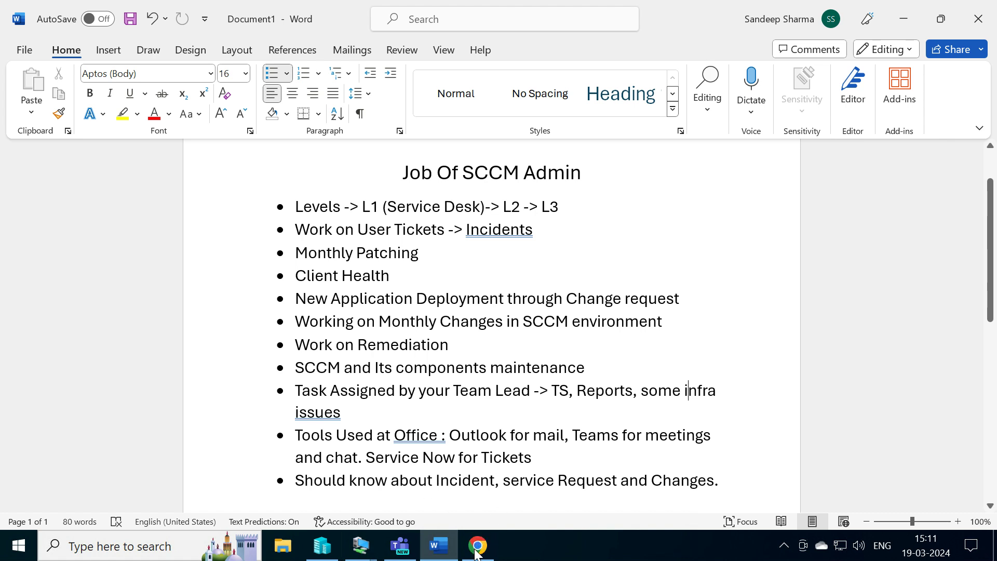
{"action": "left_click", "coordinate": [478, 545]}
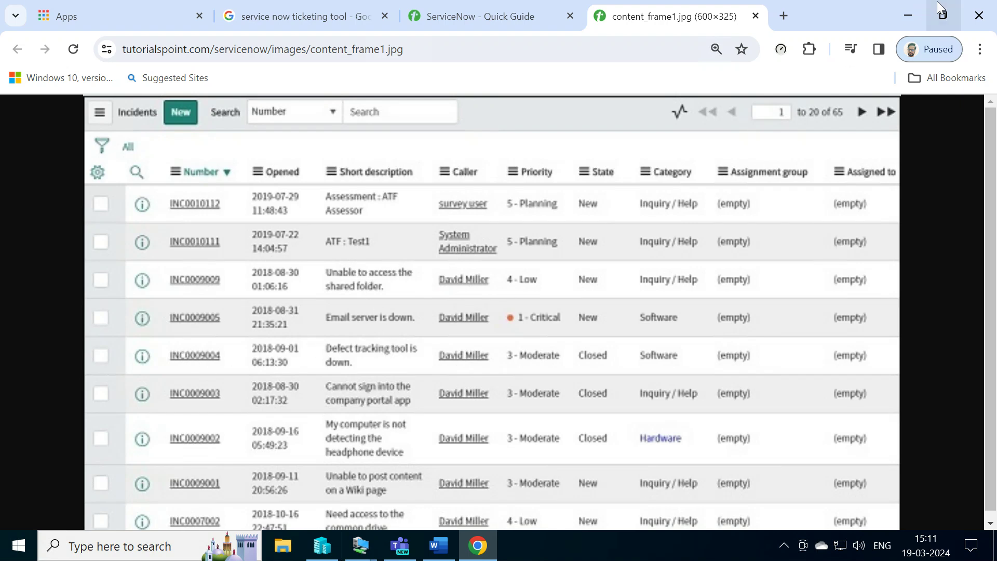
{"action": "left_click", "coordinate": [908, 20]}
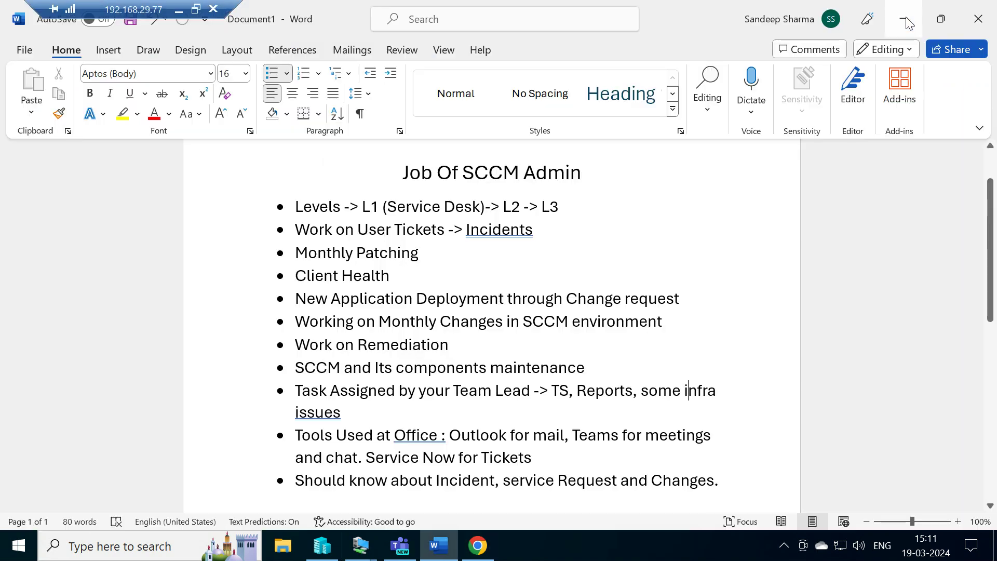
{"action": "scroll", "coordinate": [507, 354], "scroll_direction": "down", "scroll_amount": 1}
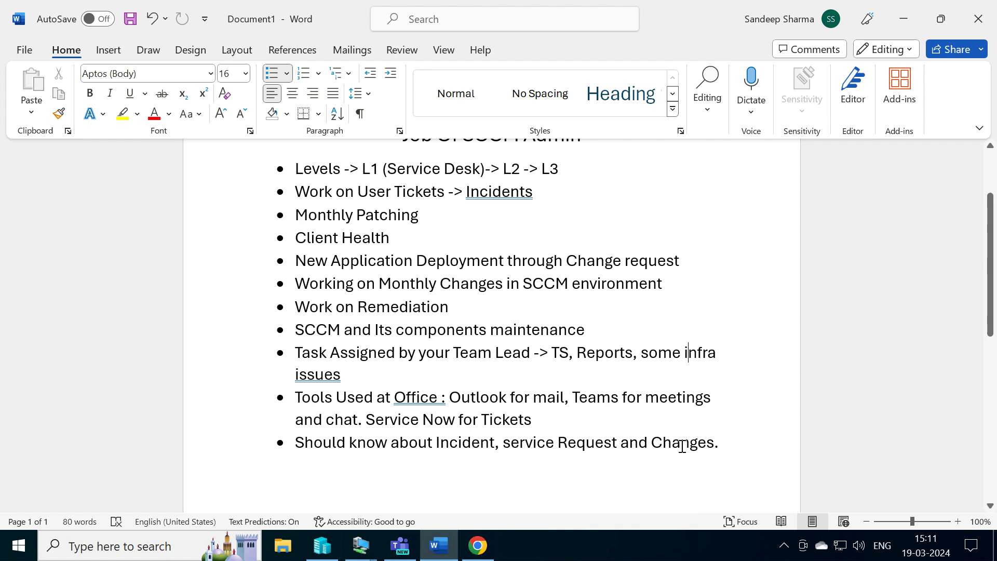
{"action": "double_click", "coordinate": [469, 442]}
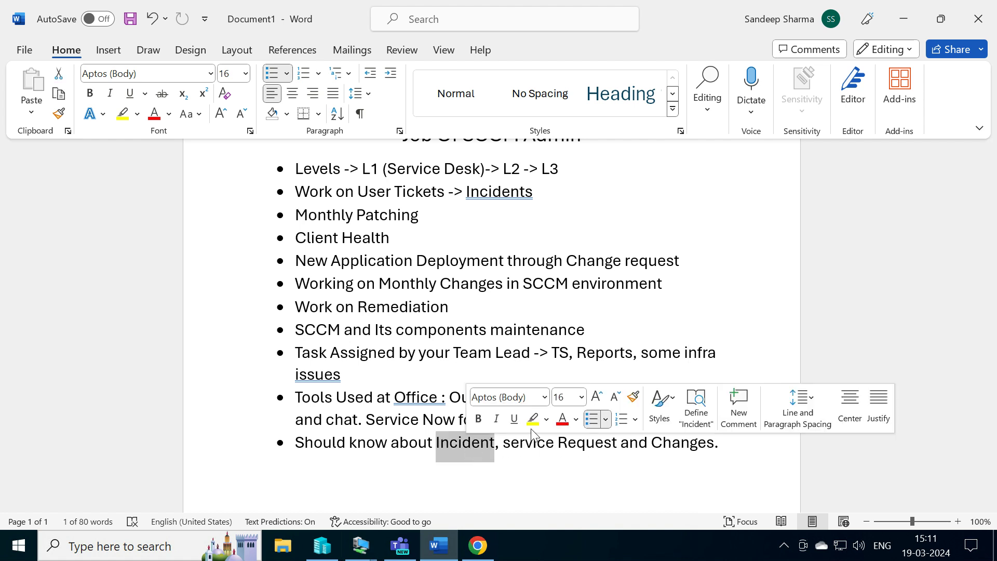
{"action": "left_click", "coordinate": [427, 356]}
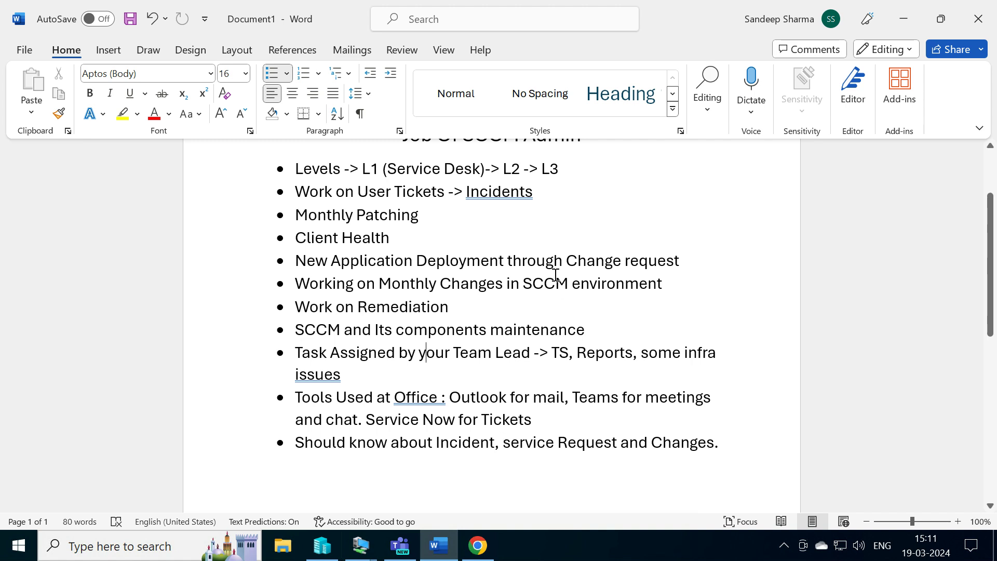
{"action": "left_click", "coordinate": [468, 445]}
{"action": "triple_click", "coordinate": [538, 445]}
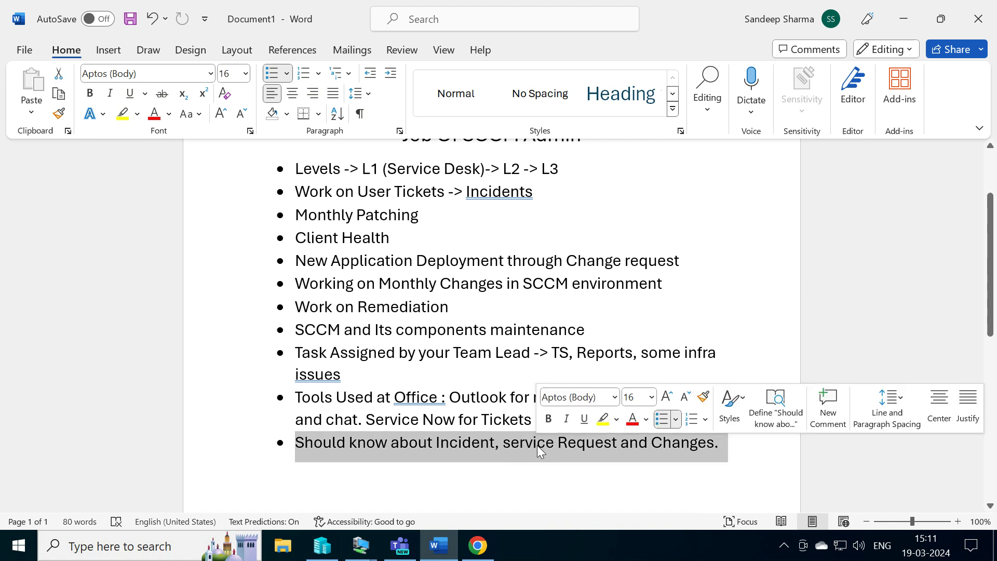
{"action": "left_click", "coordinate": [541, 359]}
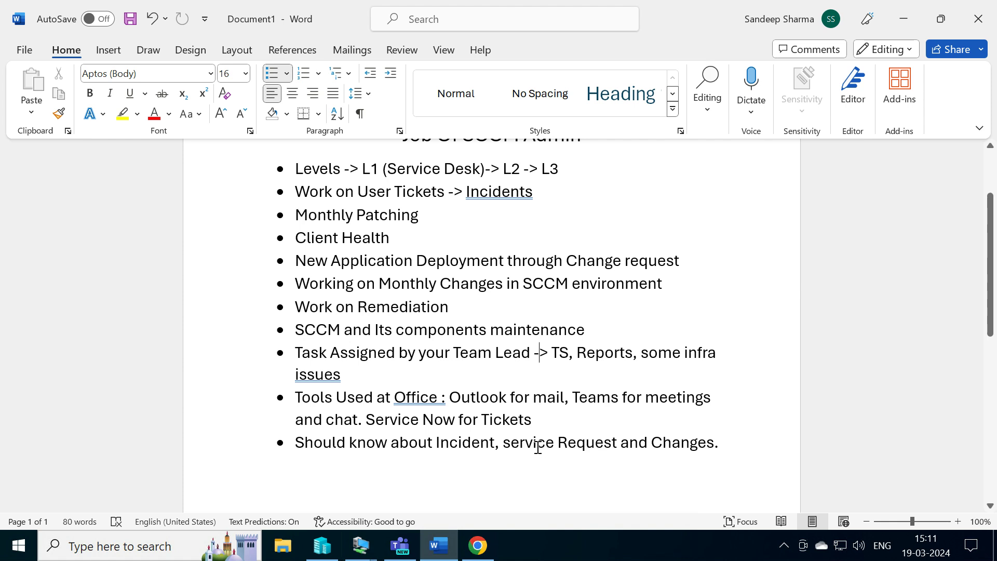
Change 'service' to 'Service' in the last bullet.
{"action": "left_click", "coordinate": [511, 442]}
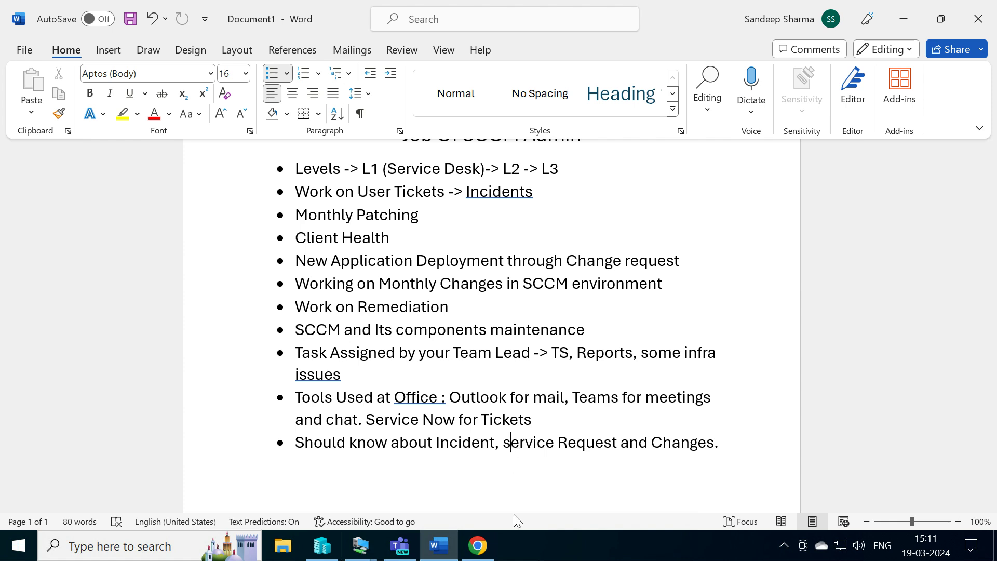
{"action": "key", "text": "BackSpace"}
{"action": "type", "text": "S"}
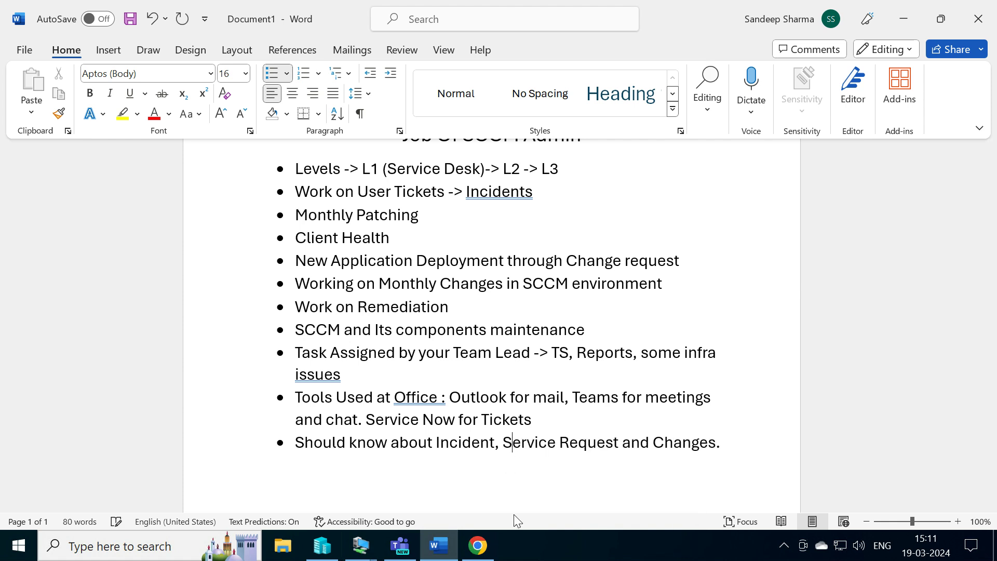
{"action": "key", "text": "Right"}
{"action": "key", "text": "Right"}
{"action": "key", "text": "Right"}
{"action": "key", "text": "Right"}
{"action": "key", "text": "Right"}
{"action": "key", "text": "Right"}
{"action": "key", "text": "Right"}
{"action": "key", "text": "Right"}
{"action": "key", "text": "Right"}
{"action": "key", "text": "Right"}
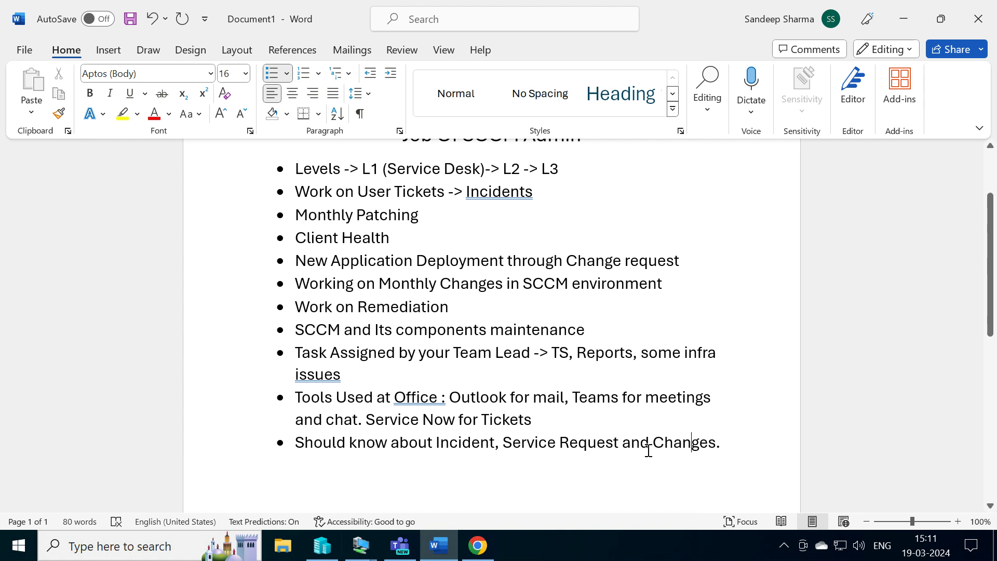
Point out 'Incident' and 'Changes' in the bullet, then clear the selection.
{"action": "left_click", "coordinate": [467, 444]}
{"action": "left_click", "coordinate": [708, 442]}
{"action": "scroll", "coordinate": [594, 331], "scroll_direction": "up", "scroll_amount": 1}
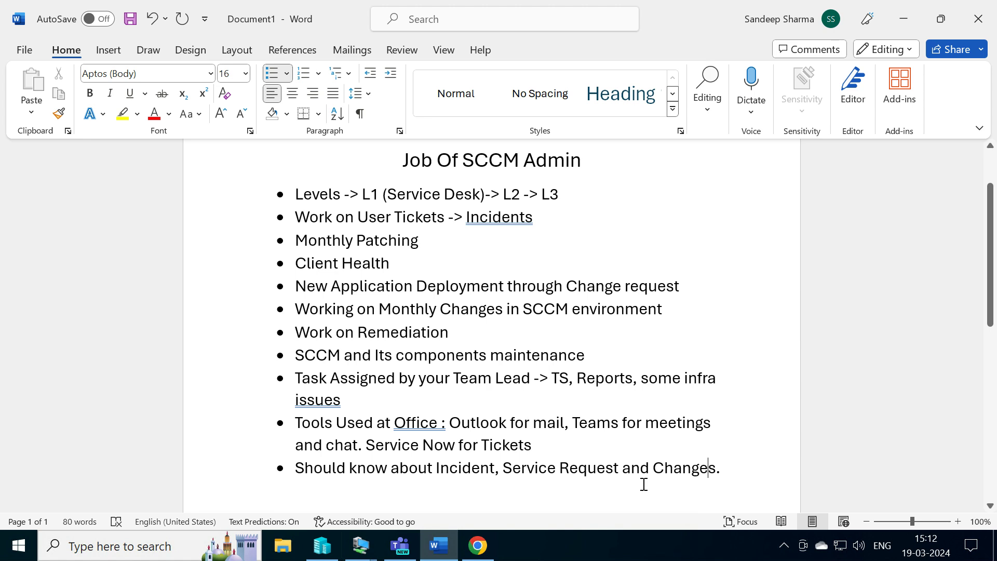
{"action": "double_click", "coordinate": [695, 469]}
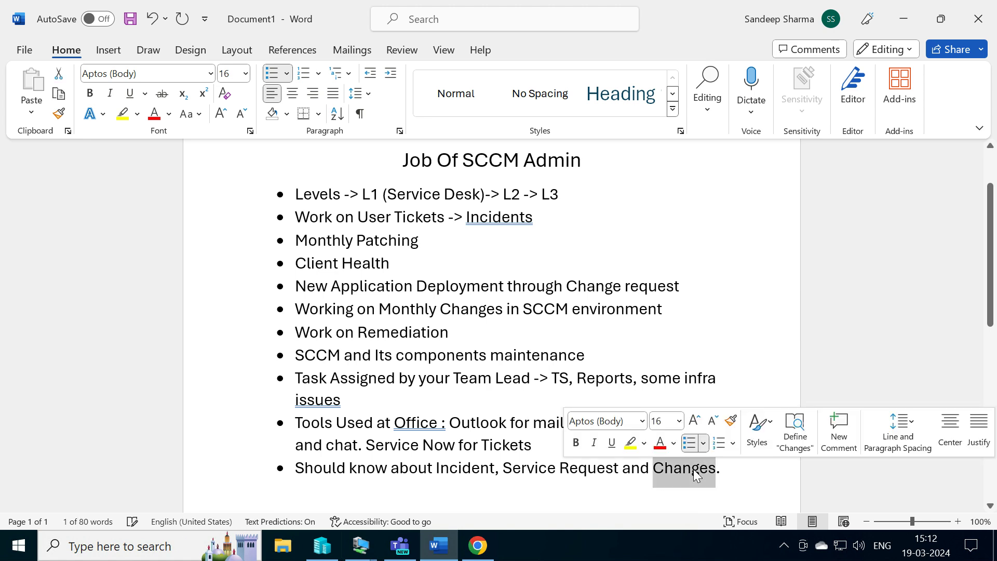
{"action": "left_click", "coordinate": [624, 341]}
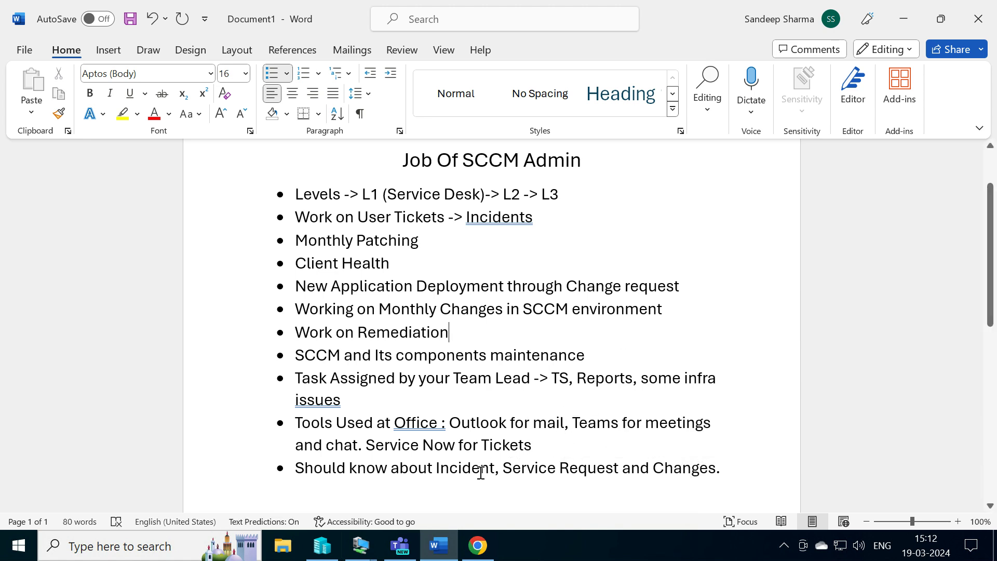
{"action": "left_click", "coordinate": [478, 545]}
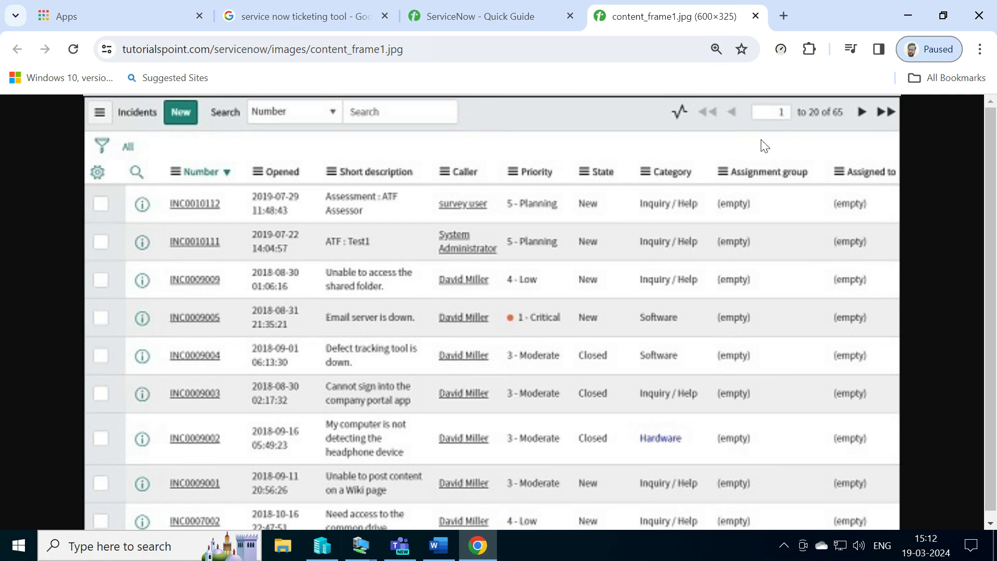
{"action": "left_click", "coordinate": [906, 14]}
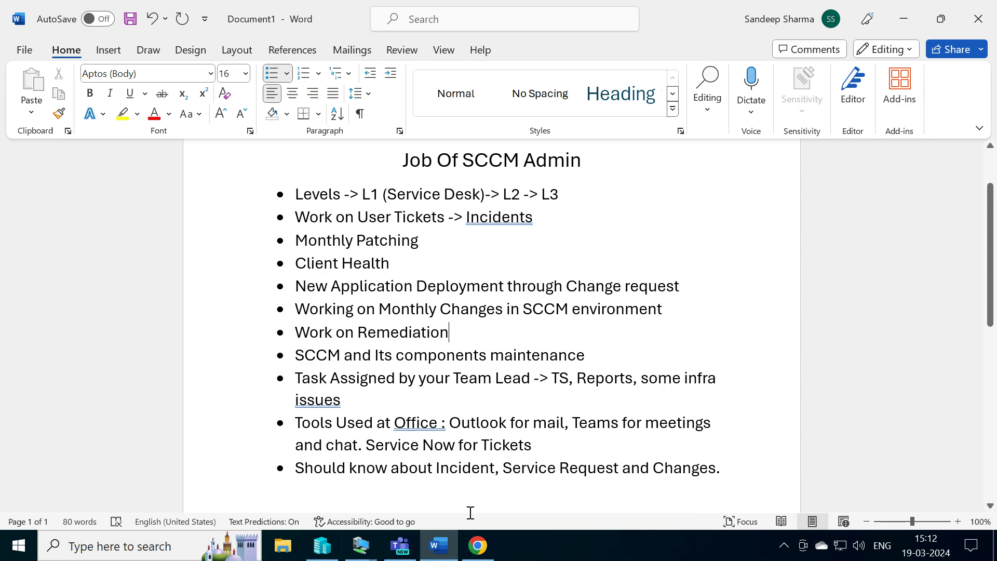
{"action": "left_click", "coordinate": [478, 545]}
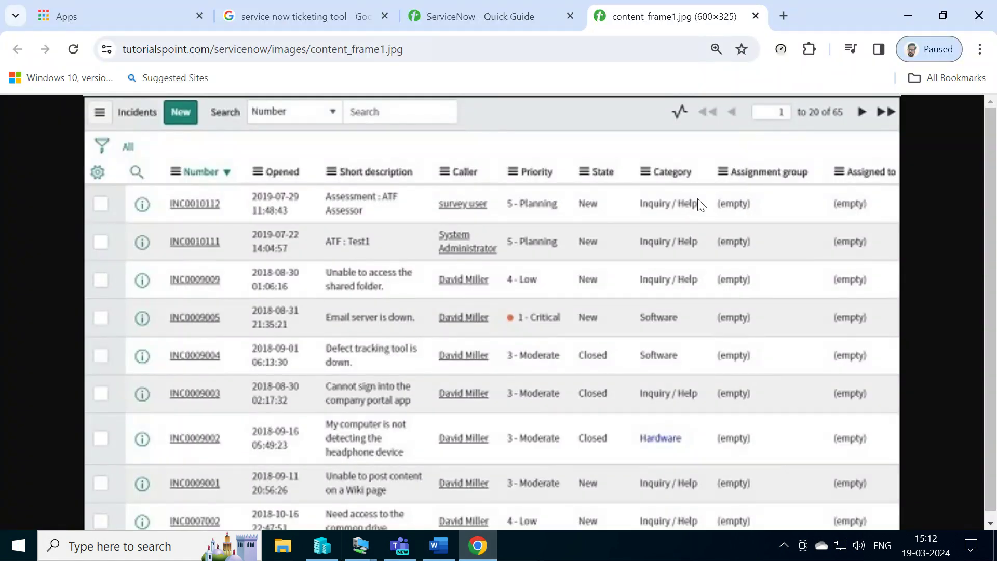
{"action": "left_click", "coordinate": [912, 18]}
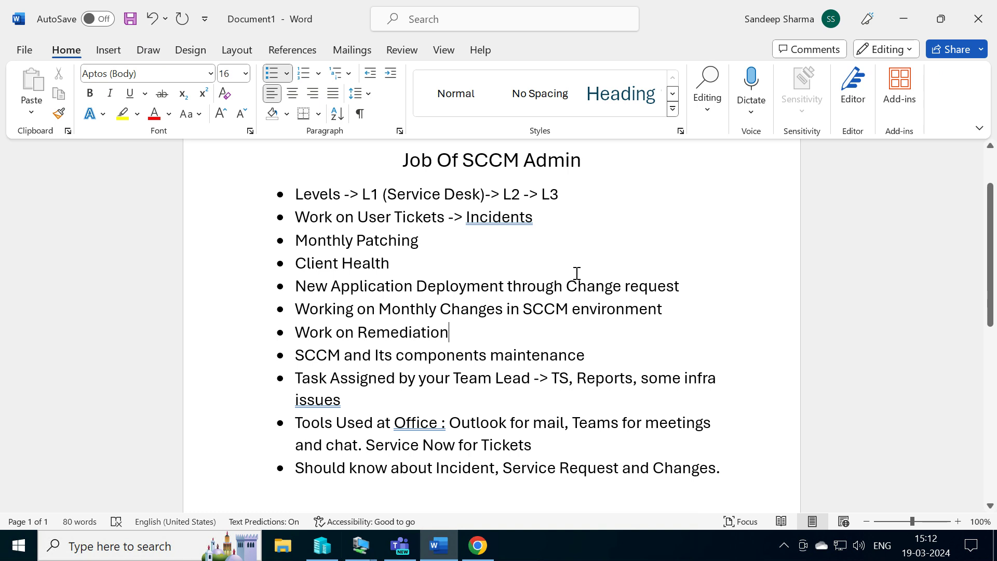
{"action": "scroll", "coordinate": [575, 274], "scroll_direction": "up", "scroll_amount": 1}
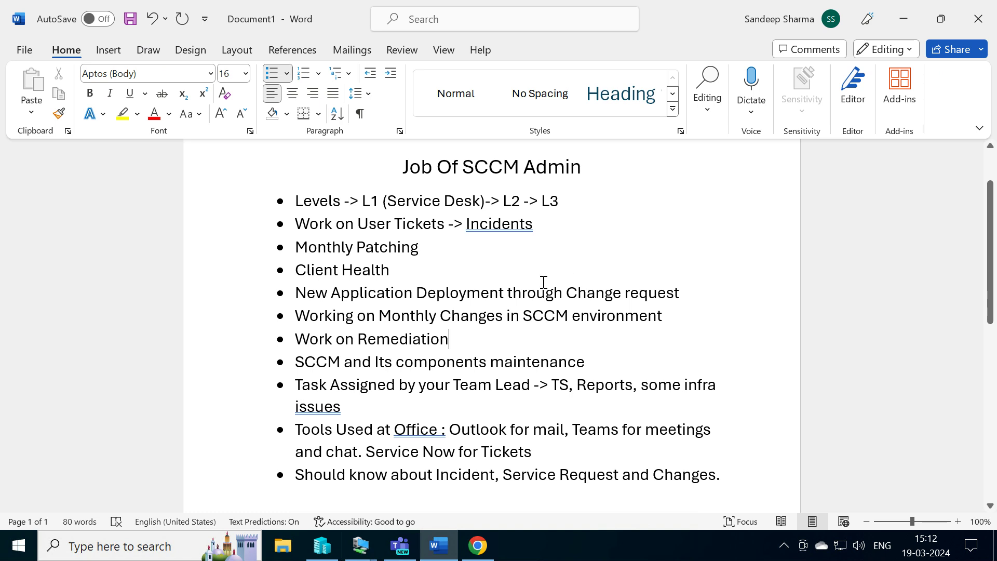
{"action": "left_click", "coordinate": [420, 276]}
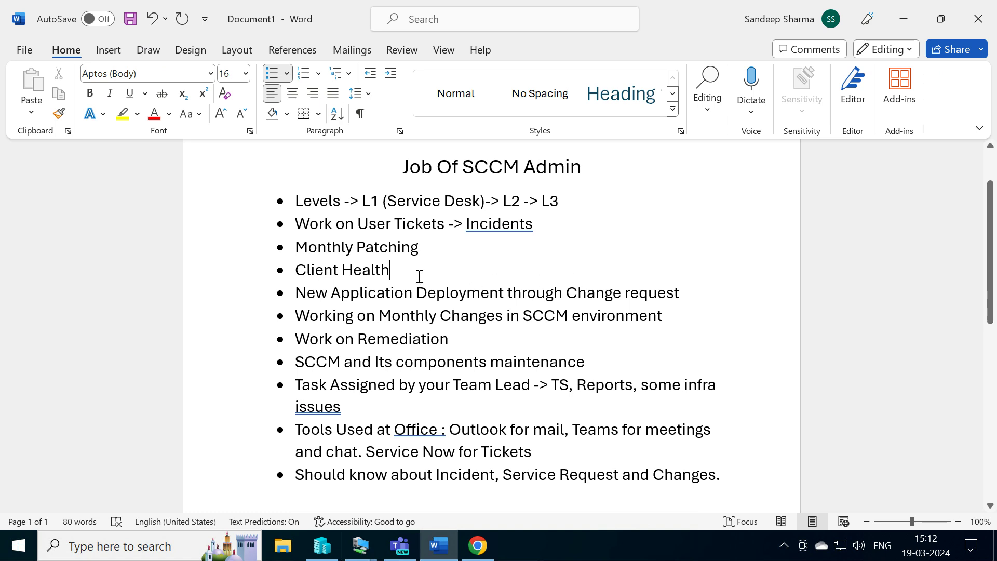